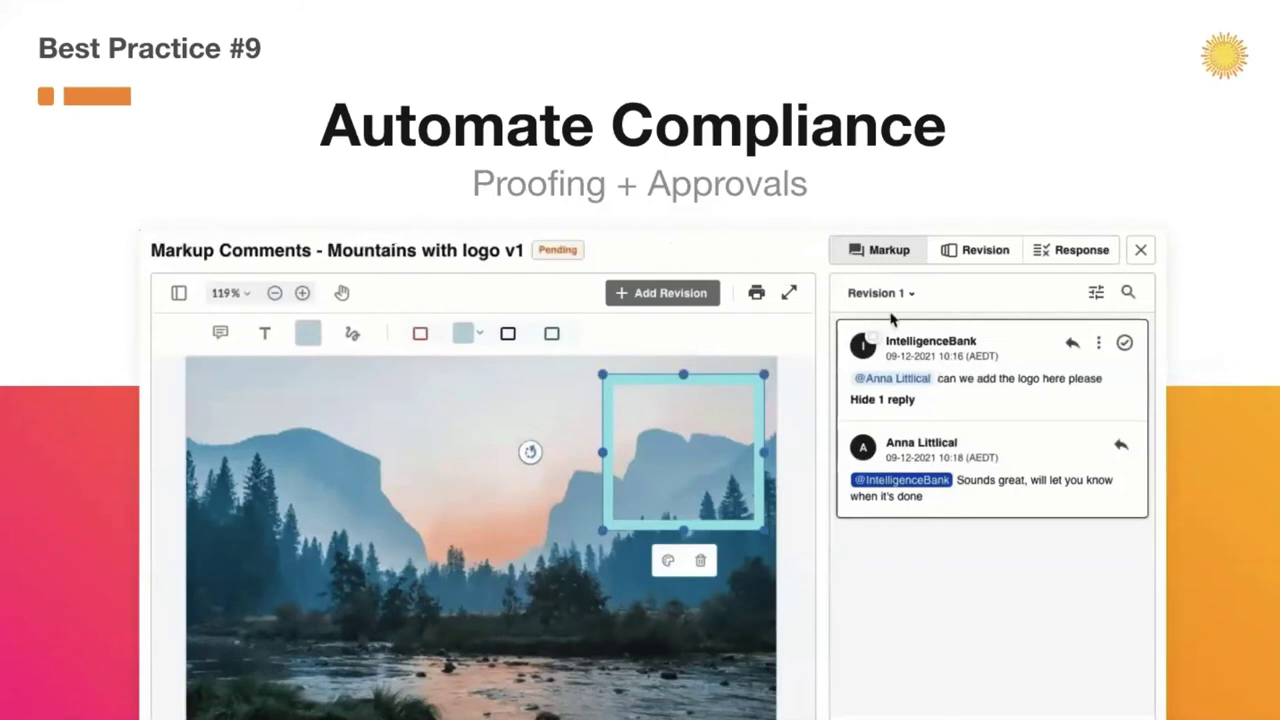
# Switch the mountain image's markup to Revision 2 and reply to its comment with "thanks - let's try with the name as well".
pyautogui.click(882, 292)
pyautogui.click(878, 418)
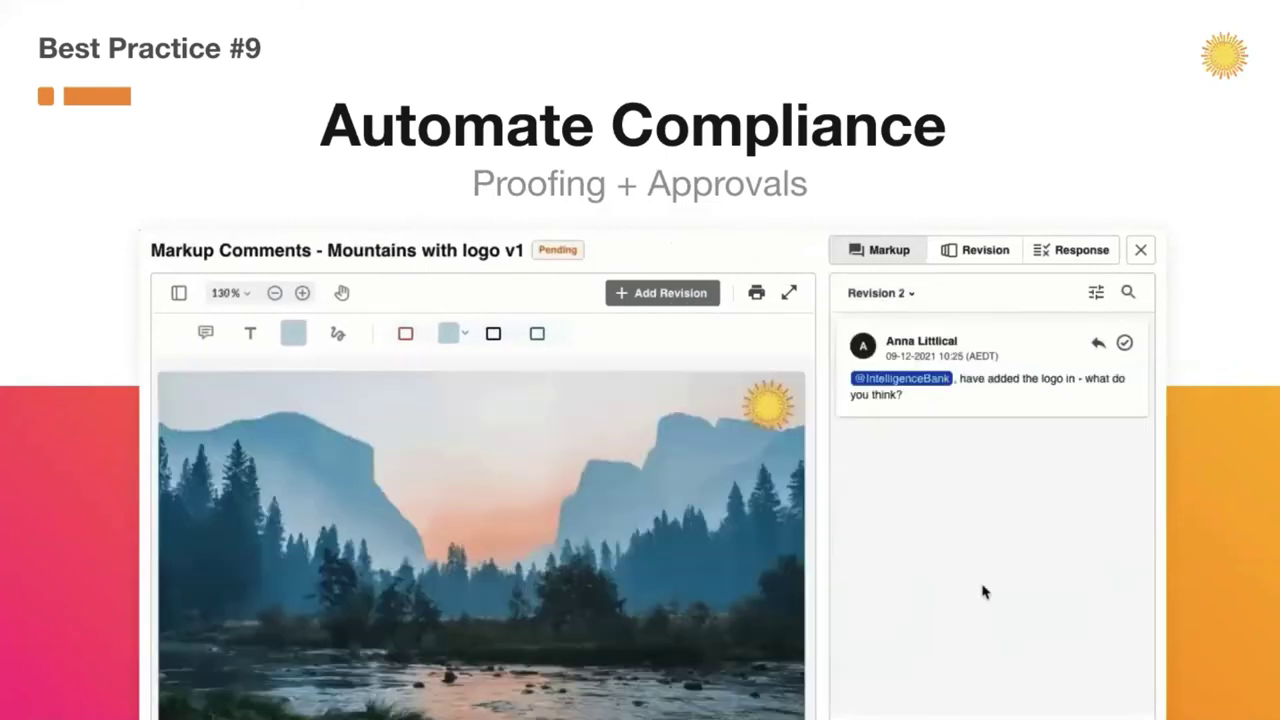
pyautogui.click(1098, 342)
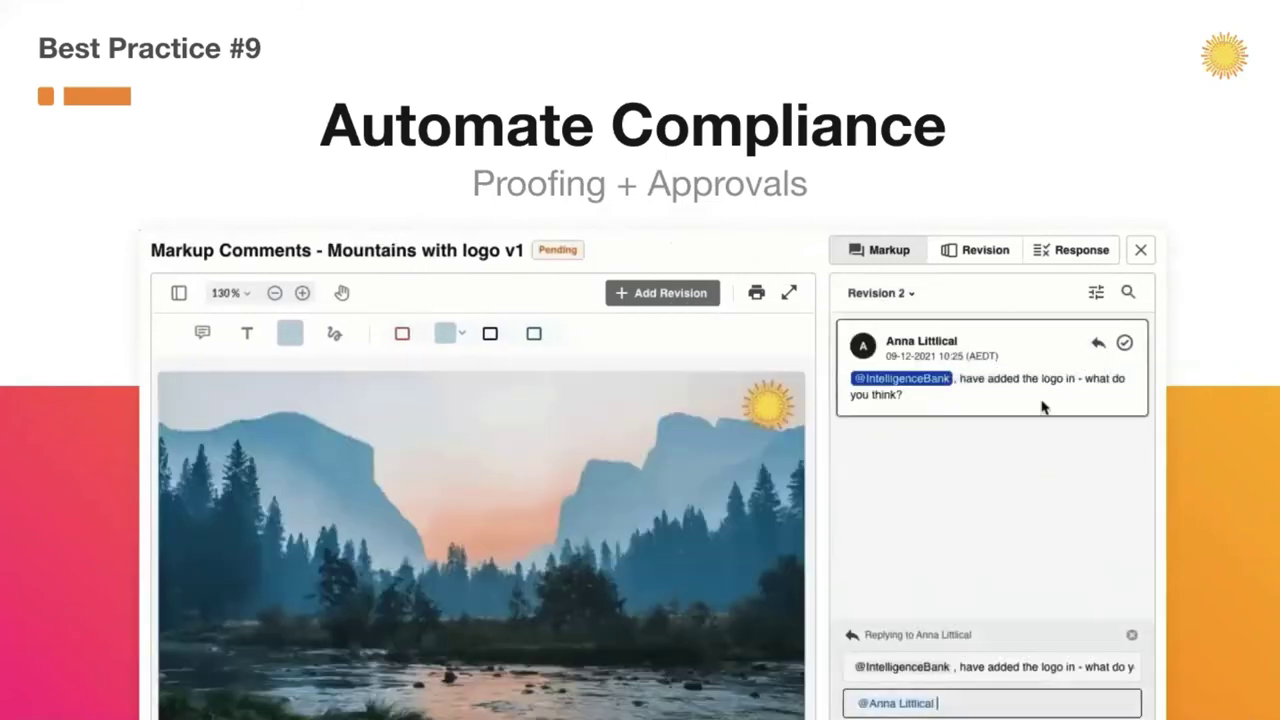
pyautogui.write("thanks - let's try with the name as well")
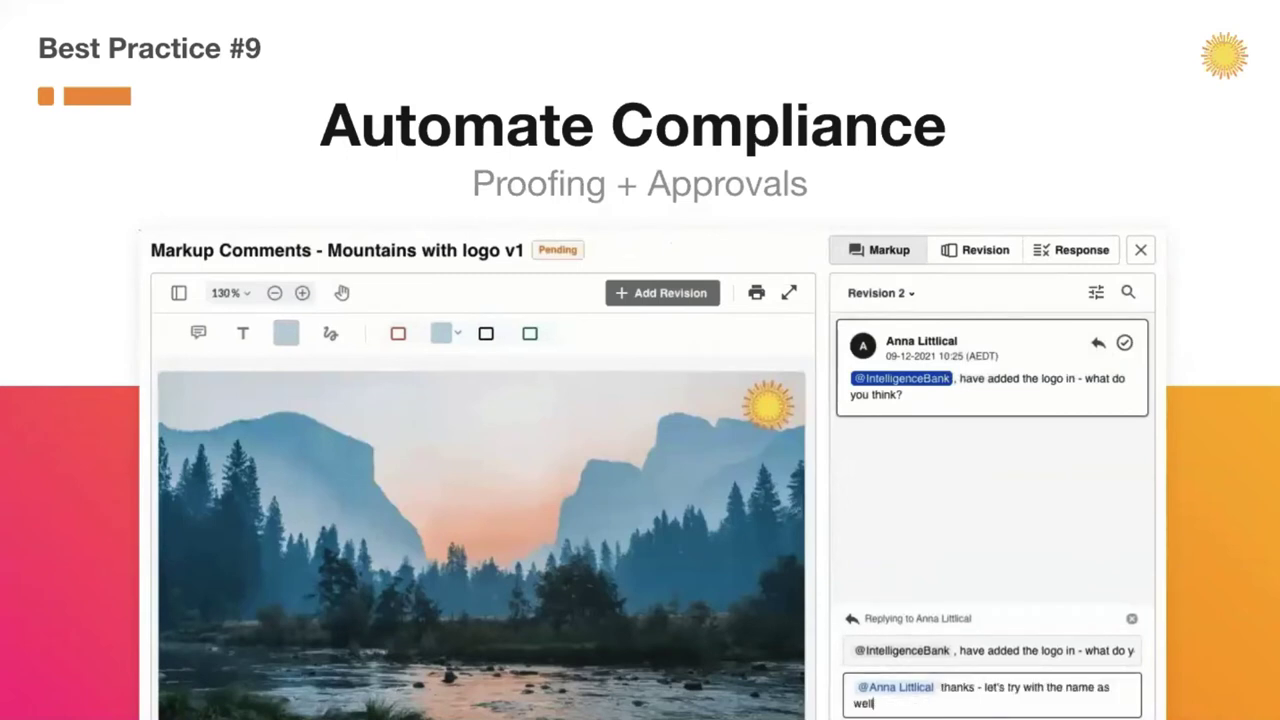
pyautogui.press('Return')
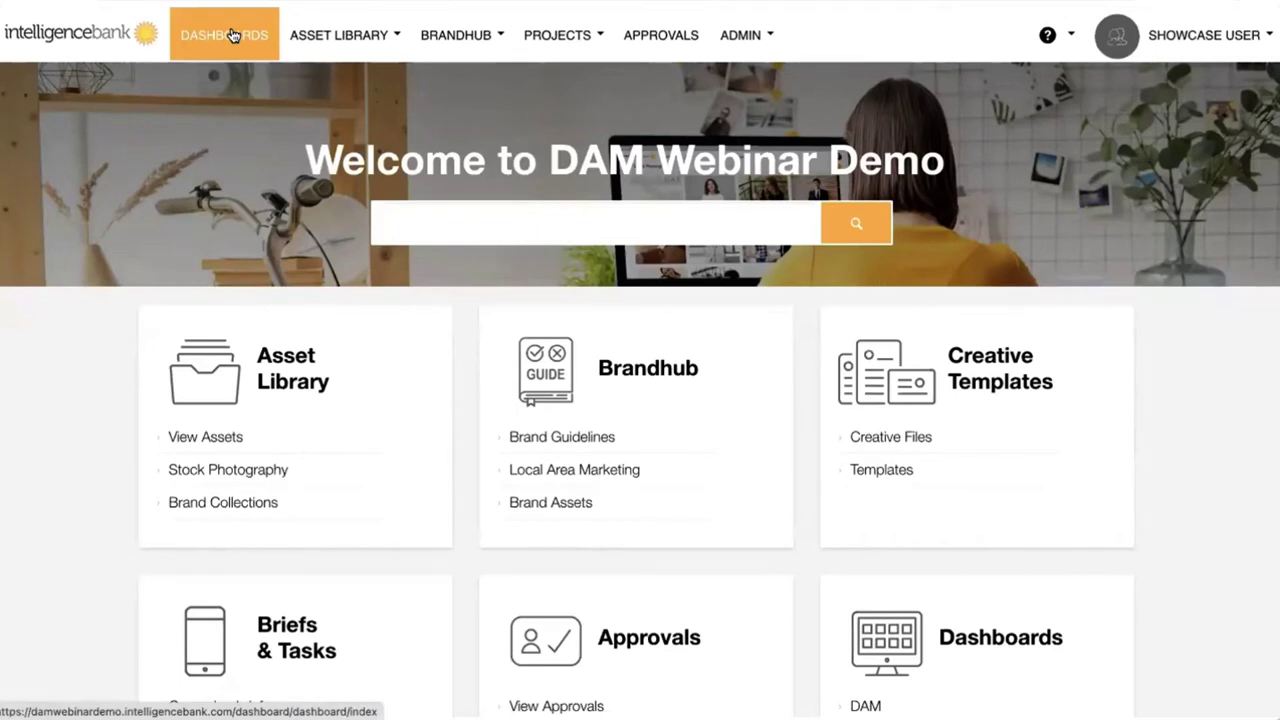
# Open the Stock Photography folder in the Asset Library.
pyautogui.moveTo(343, 30)
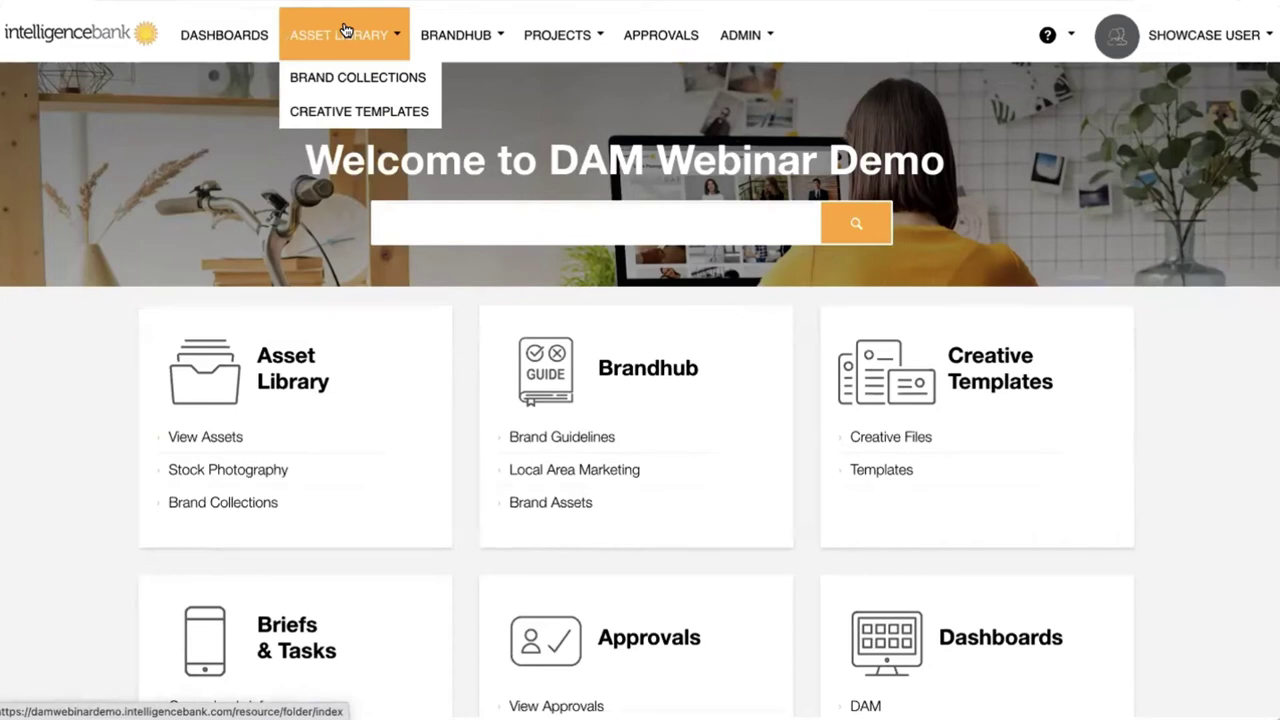
pyautogui.moveTo(430, 38)
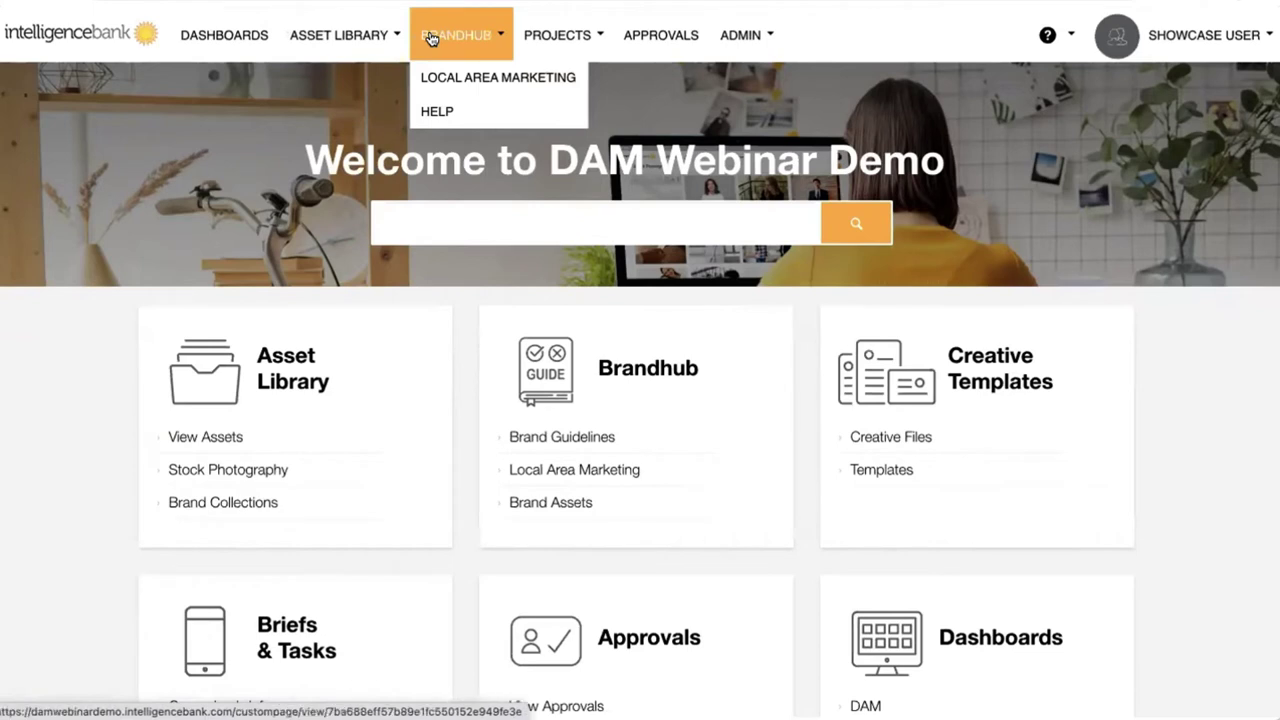
pyautogui.moveTo(585, 32)
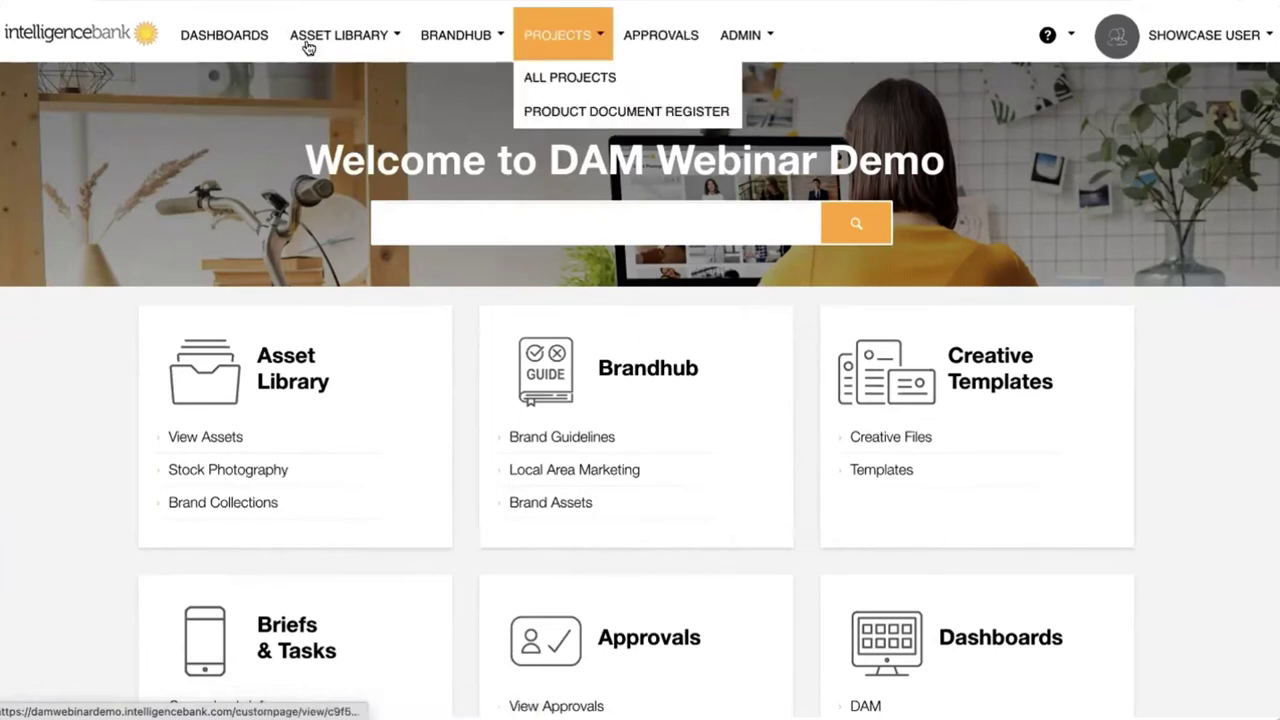
pyautogui.click(339, 40)
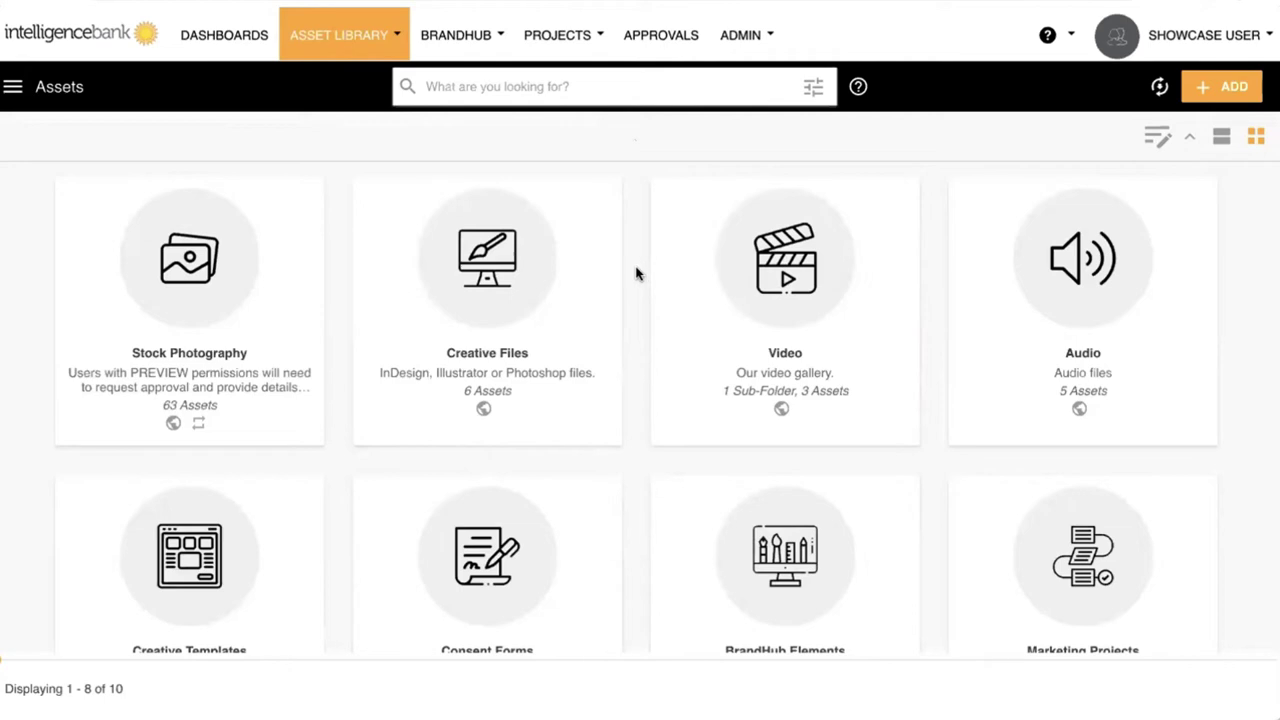
pyautogui.scroll(-3, 637, 354)
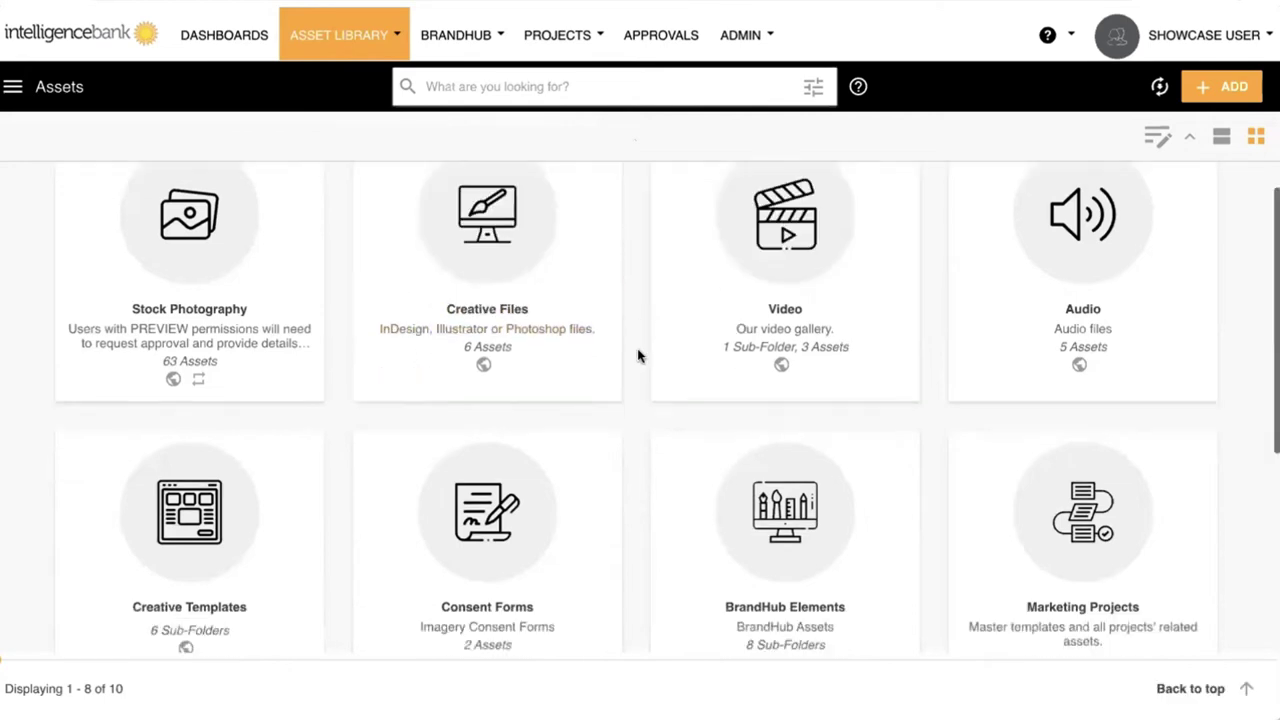
pyautogui.scroll(3, 638, 355)
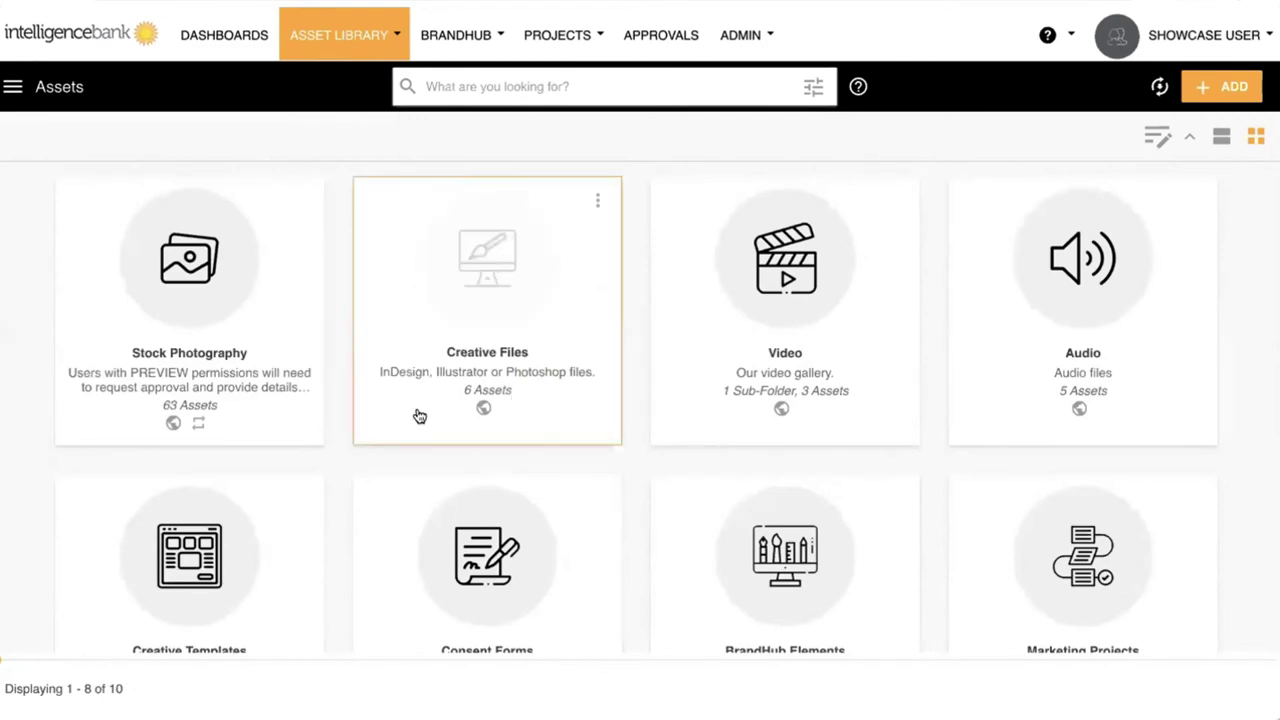
pyautogui.click(220, 270)
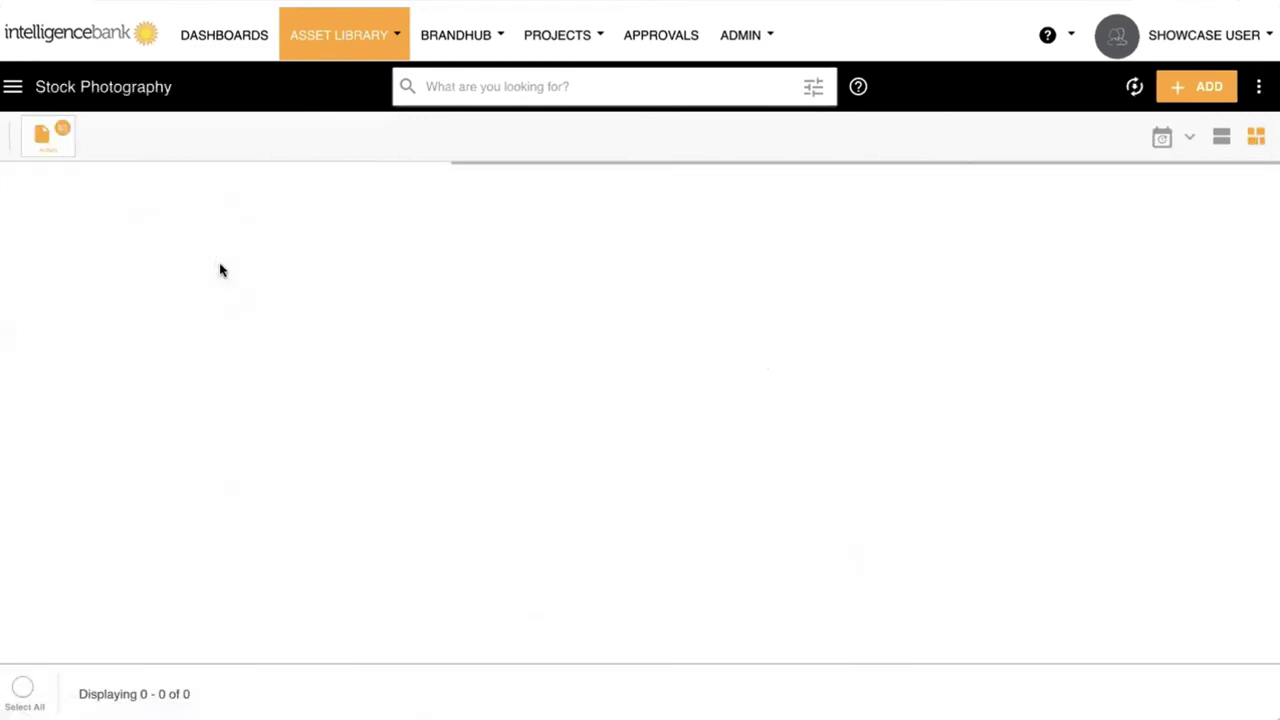
# Start adding an asset to Stock Photography with the convertible photo Dollarphotoclub_87081332 and continue despite the duplicate file.
pyautogui.click(1188, 86)
pyautogui.click(1157, 140)
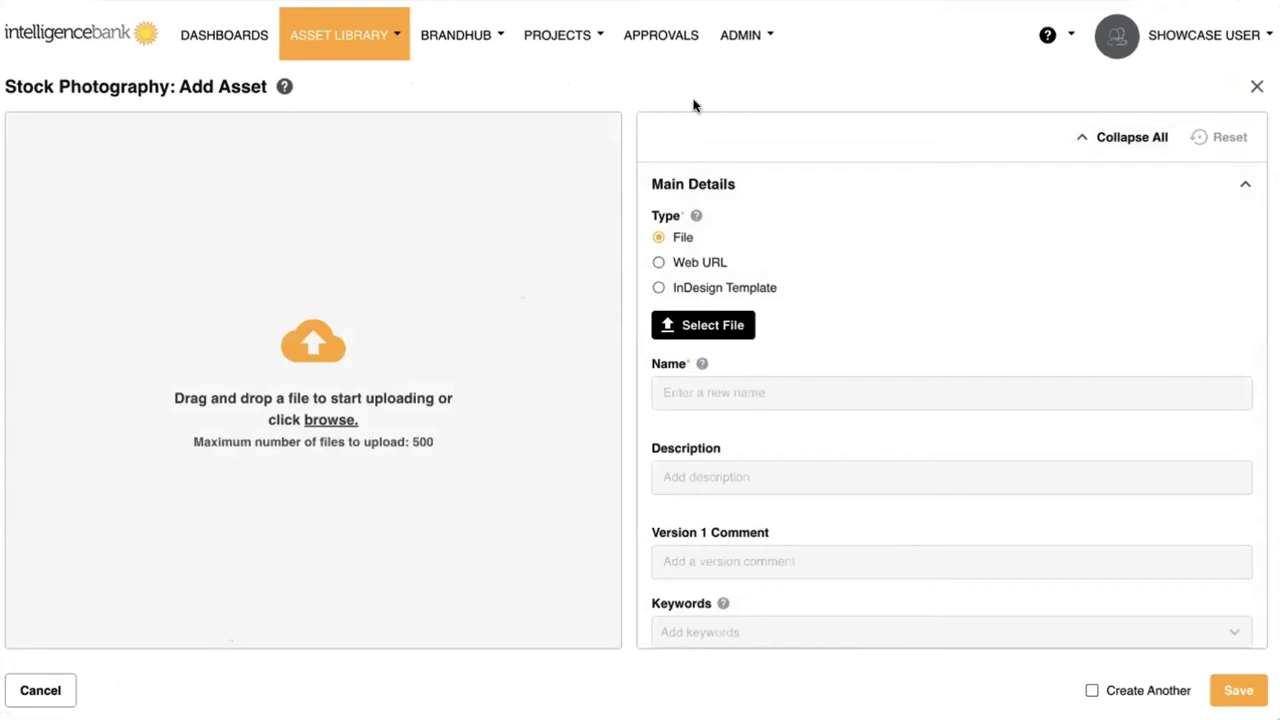
pyautogui.moveTo(614, 114); pyautogui.dragTo(160, 405)
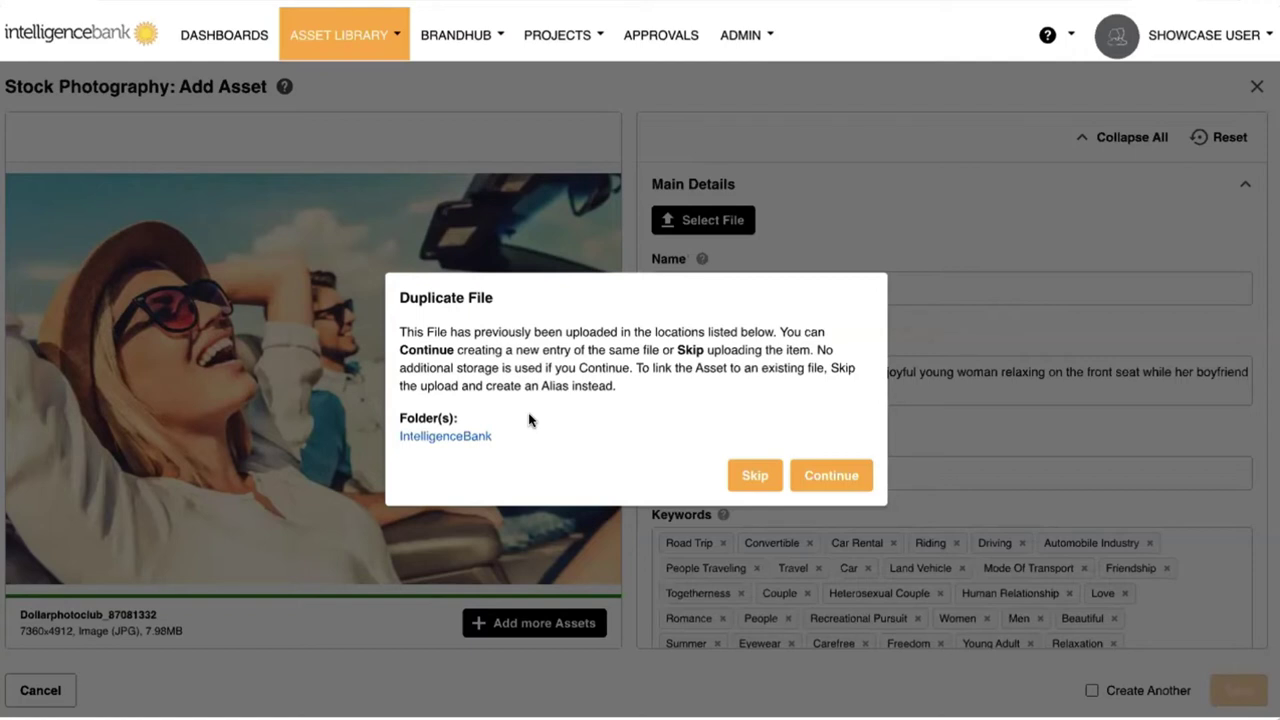
pyautogui.click(833, 476)
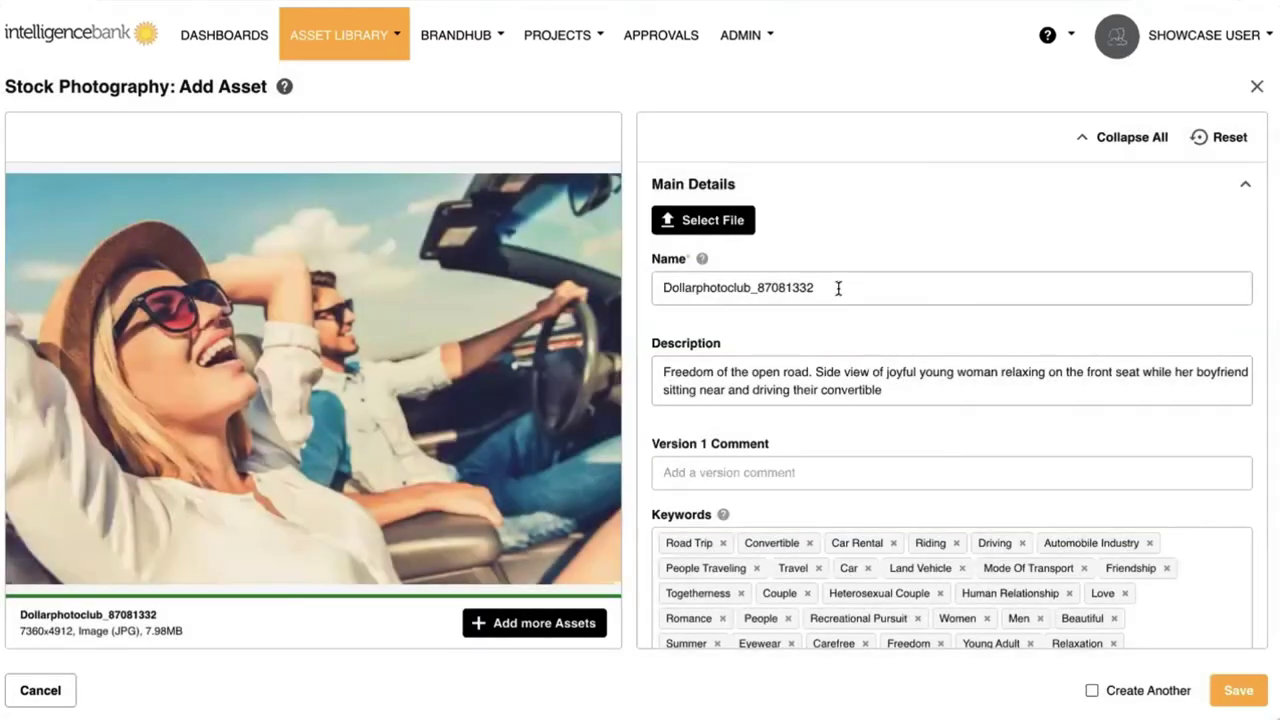
# Remove the keywords "person" and "man" from the uploaded photo and add the keyword "jade".
pyautogui.moveTo(837, 286); pyautogui.dragTo(634, 287)
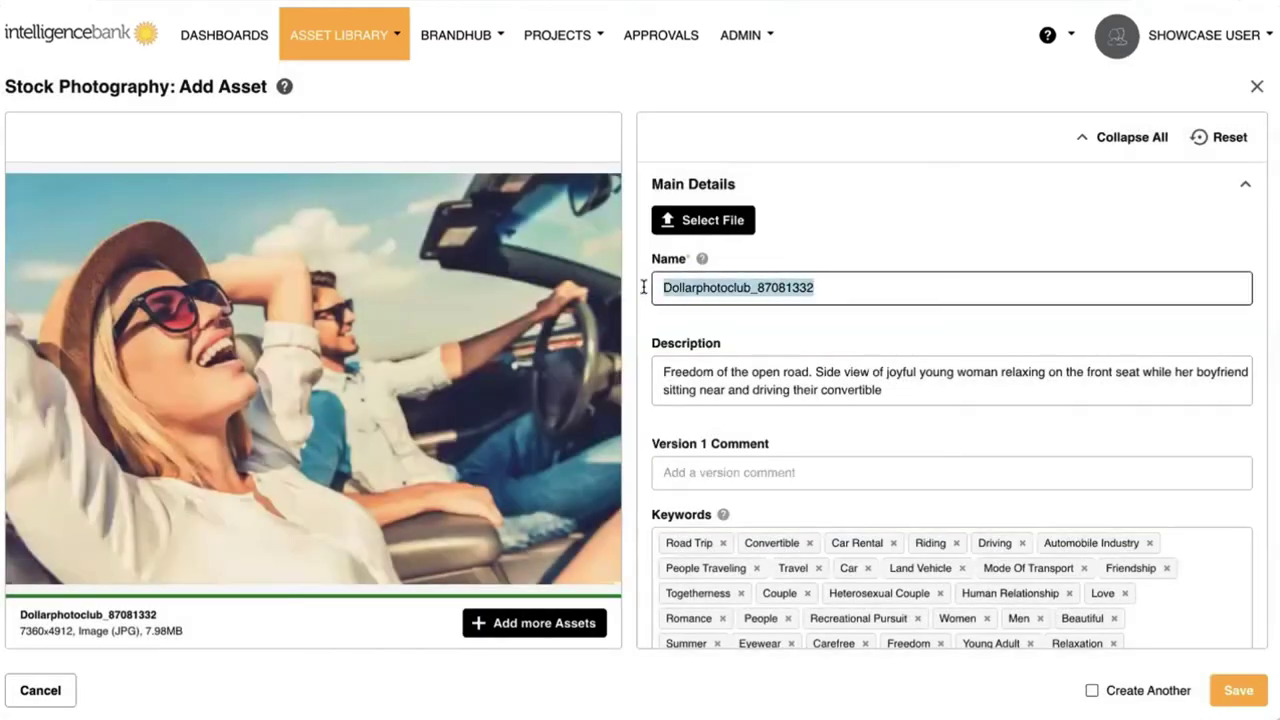
pyautogui.click(751, 389)
pyautogui.scroll(-2, 751, 393)
pyautogui.scroll(-3, 751, 395)
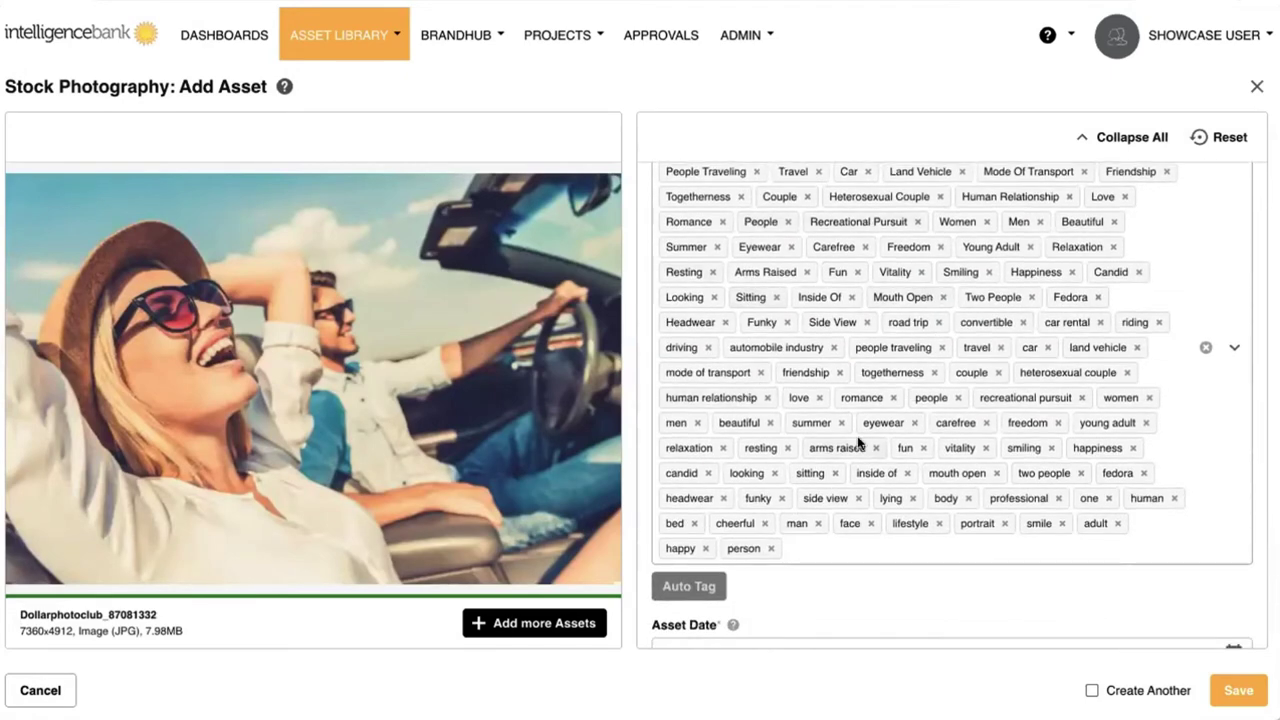
pyautogui.click(771, 548)
pyautogui.click(817, 524)
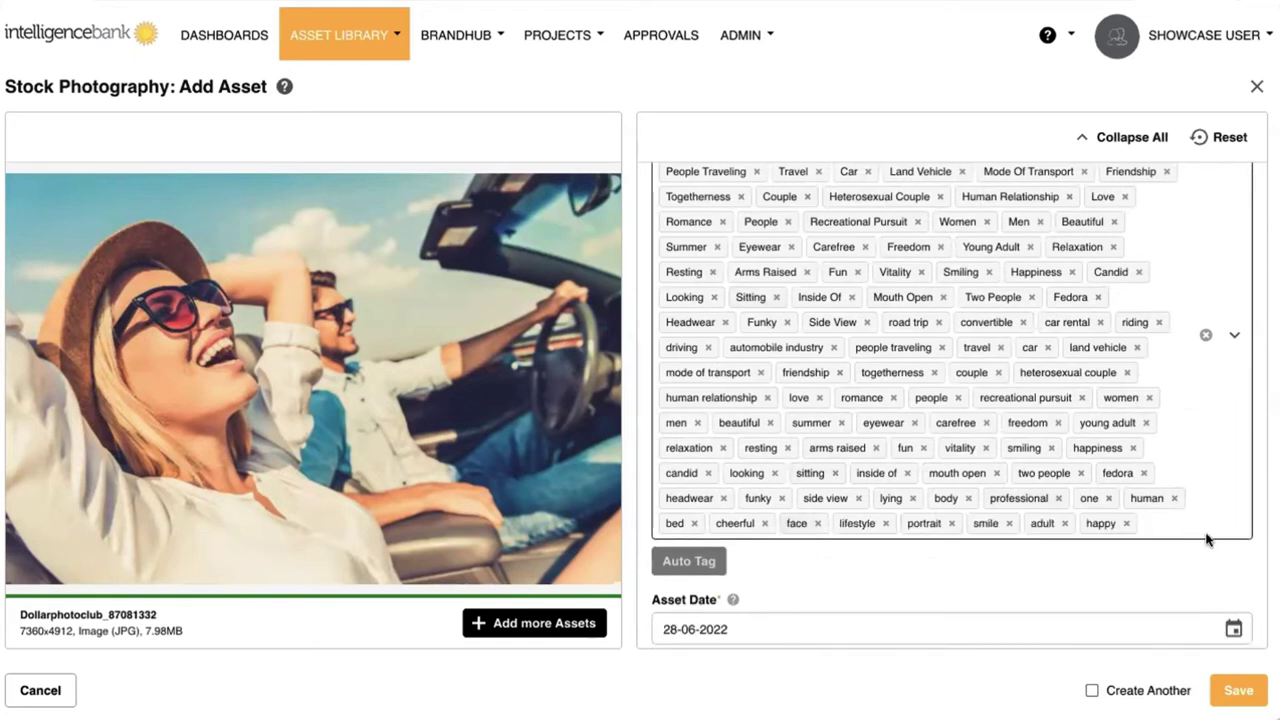
pyautogui.write('jade')
pyautogui.press('Return')
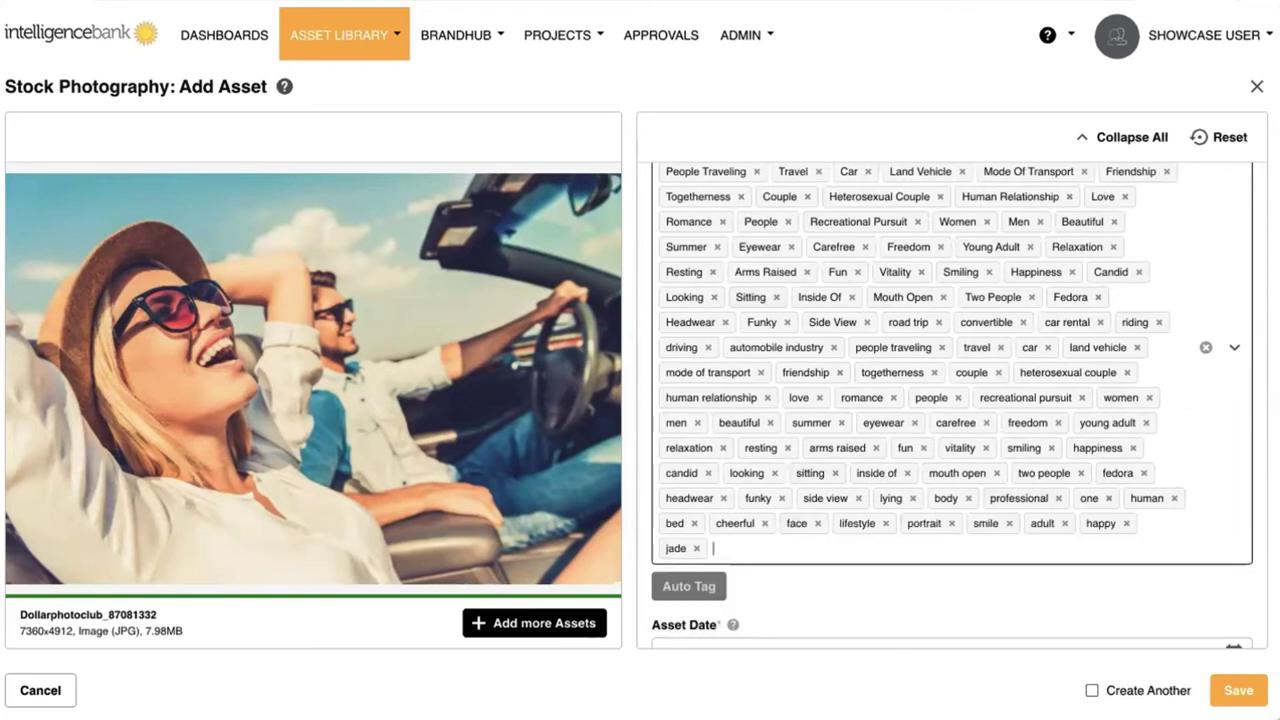
# Set the uploaded photo's review date to 25-08-2022.
pyautogui.scroll(-3, 1231, 472)
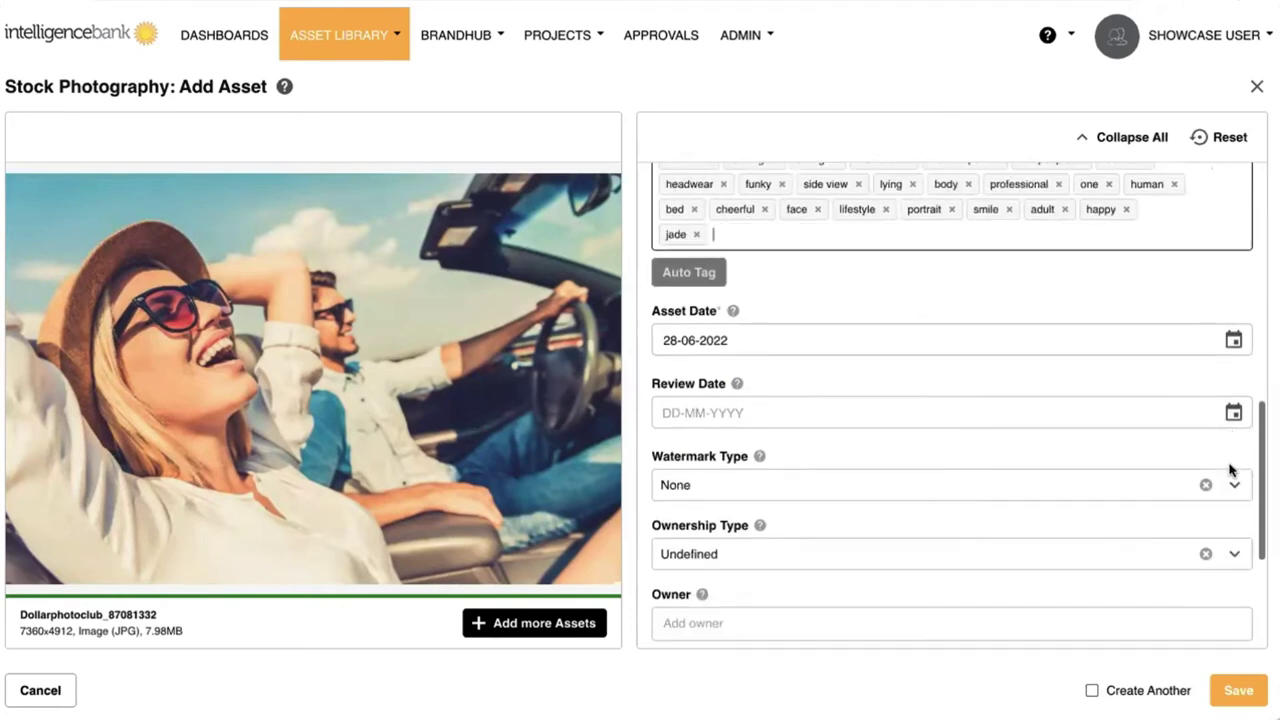
pyautogui.scroll(-1, 1233, 470)
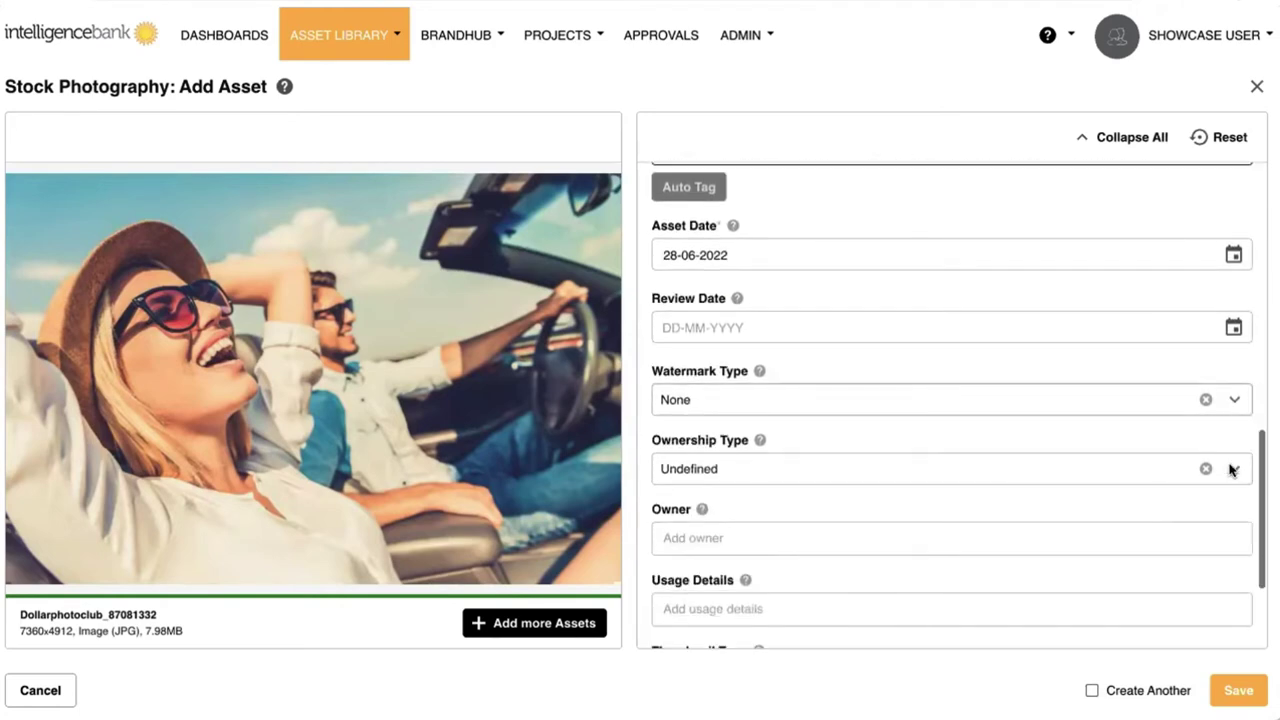
pyautogui.click(829, 332)
pyautogui.click(750, 277)
pyautogui.click(750, 277)
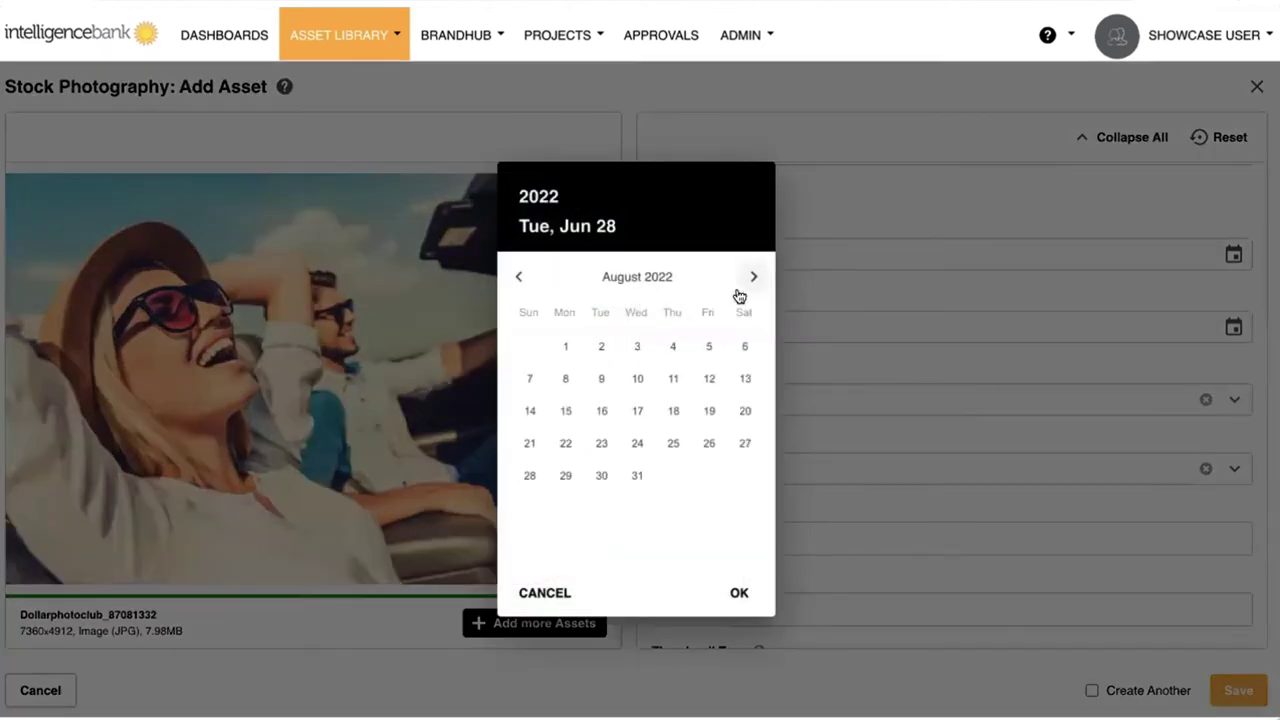
pyautogui.click(670, 445)
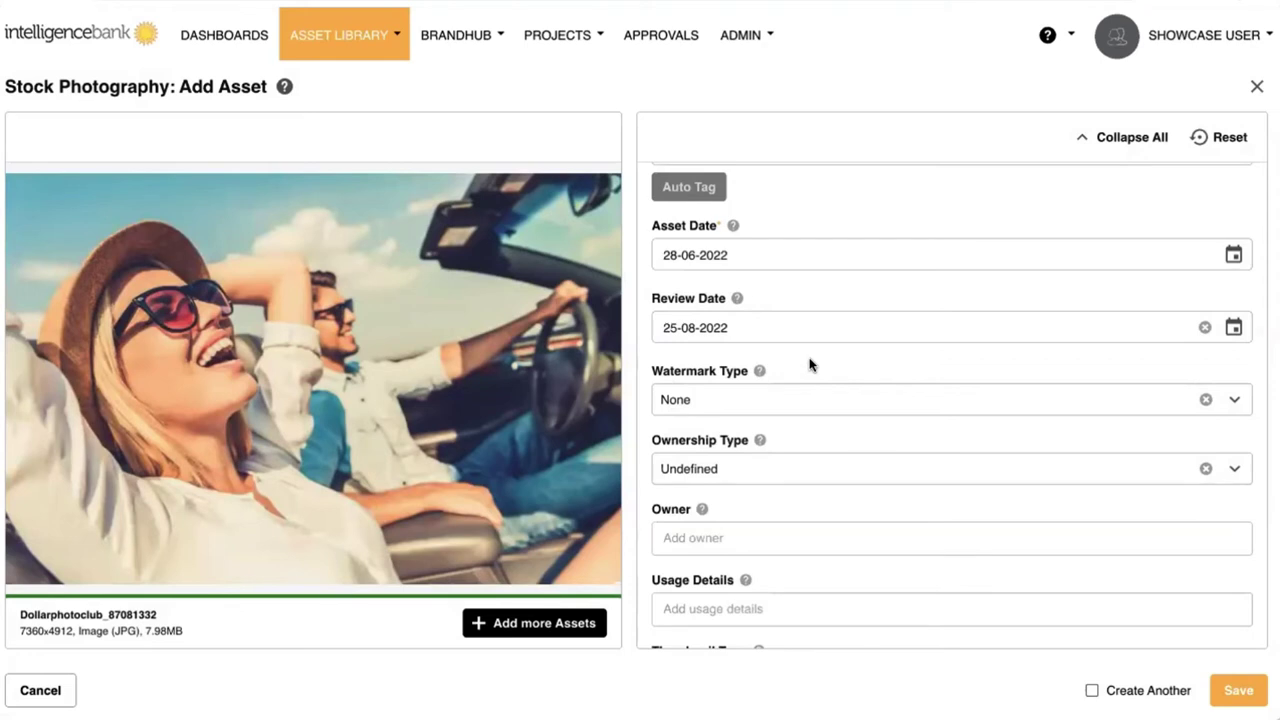
# Assign the photo the Brands filter Brand A and the Products filter Product 1, and close the form without saving.
pyautogui.scroll(-3, 810, 365)
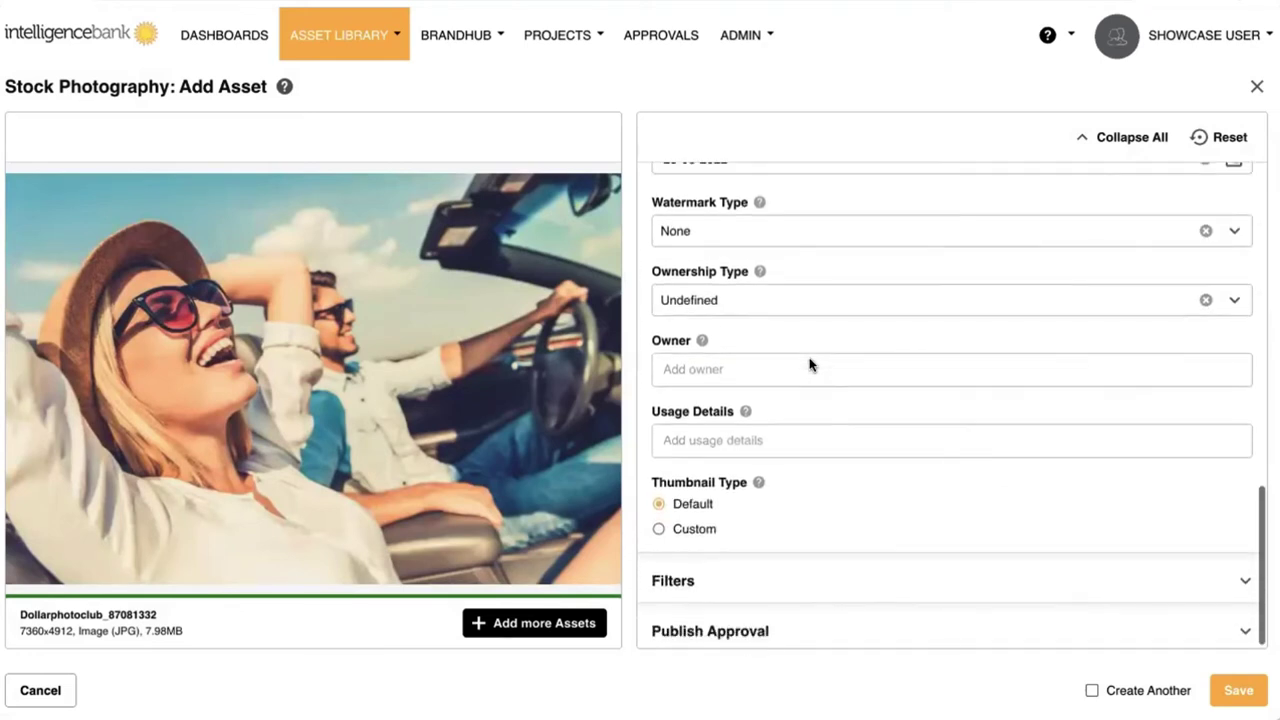
pyautogui.click(720, 576)
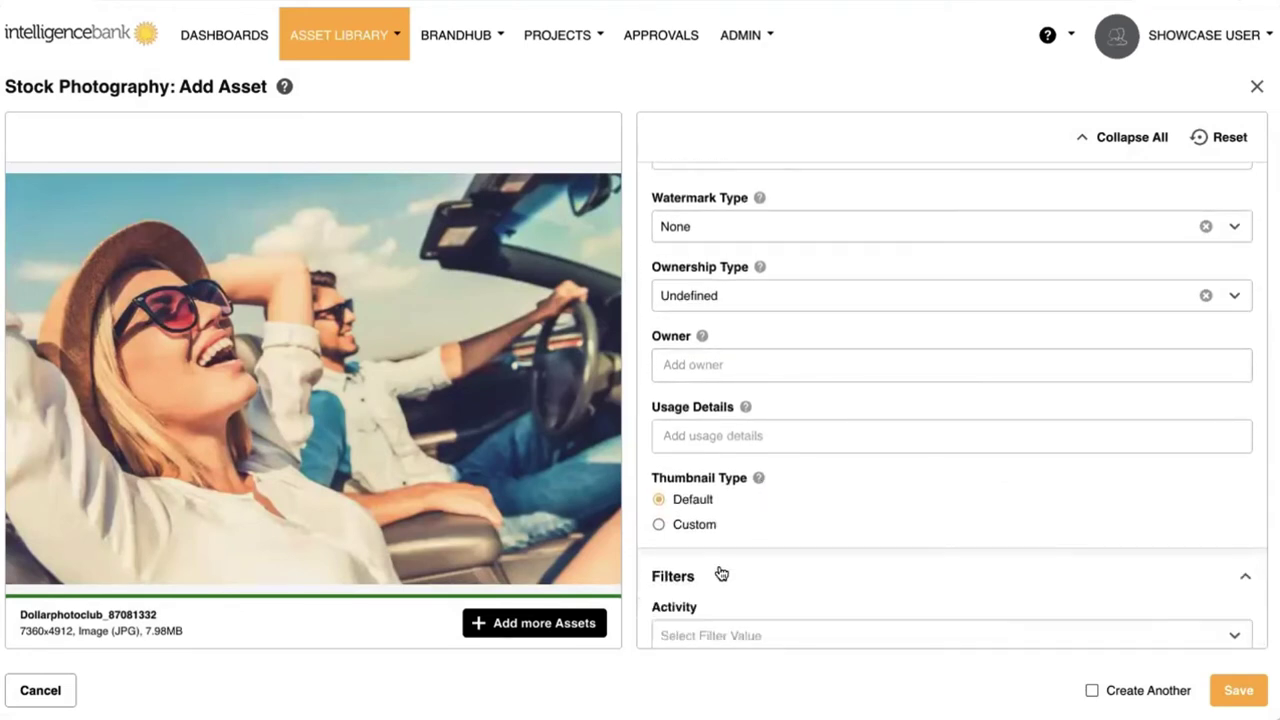
pyautogui.scroll(-5, 720, 574)
pyautogui.scroll(-3, 720, 572)
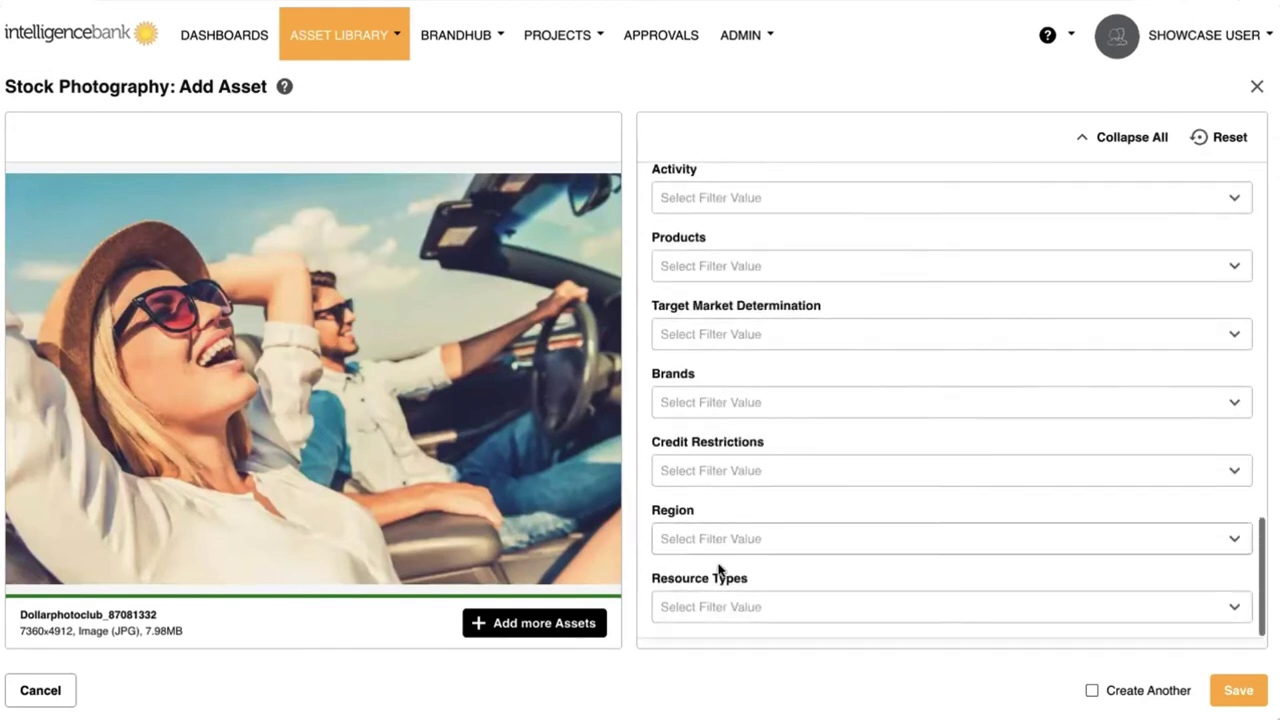
pyautogui.click(738, 405)
pyautogui.click(727, 451)
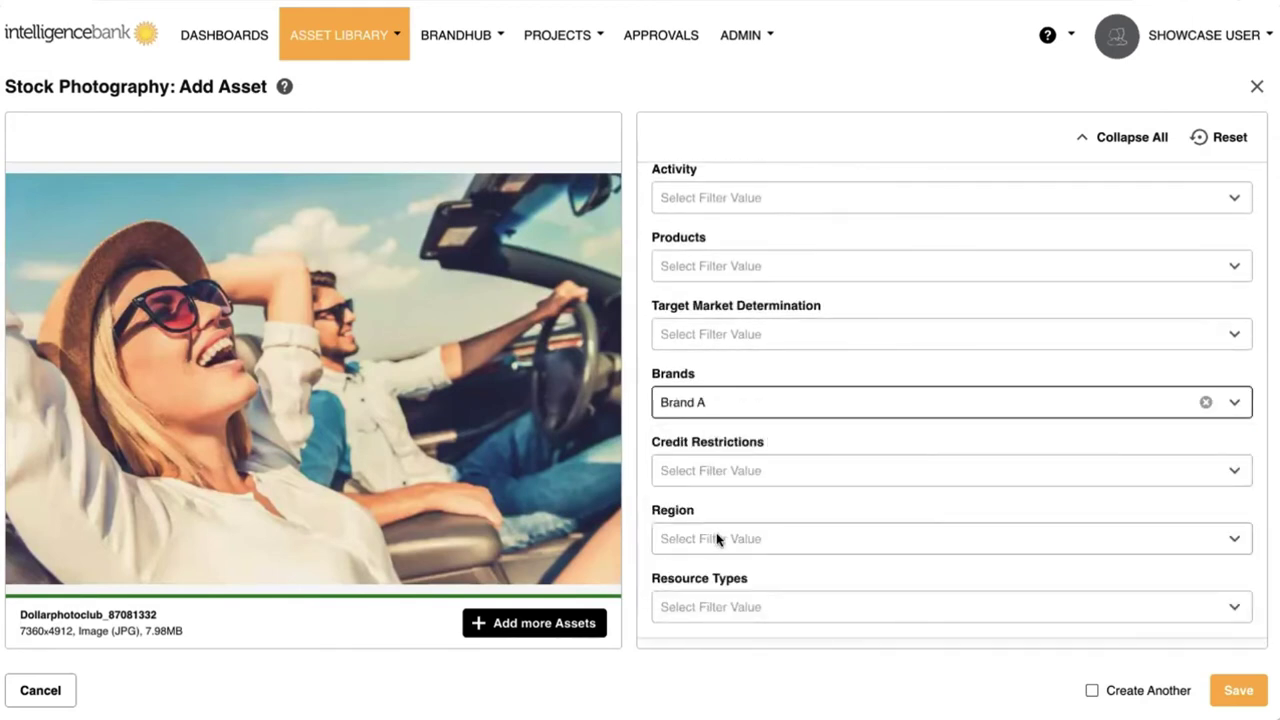
pyautogui.scroll(-1, 716, 535)
pyautogui.click(779, 232)
pyautogui.click(757, 283)
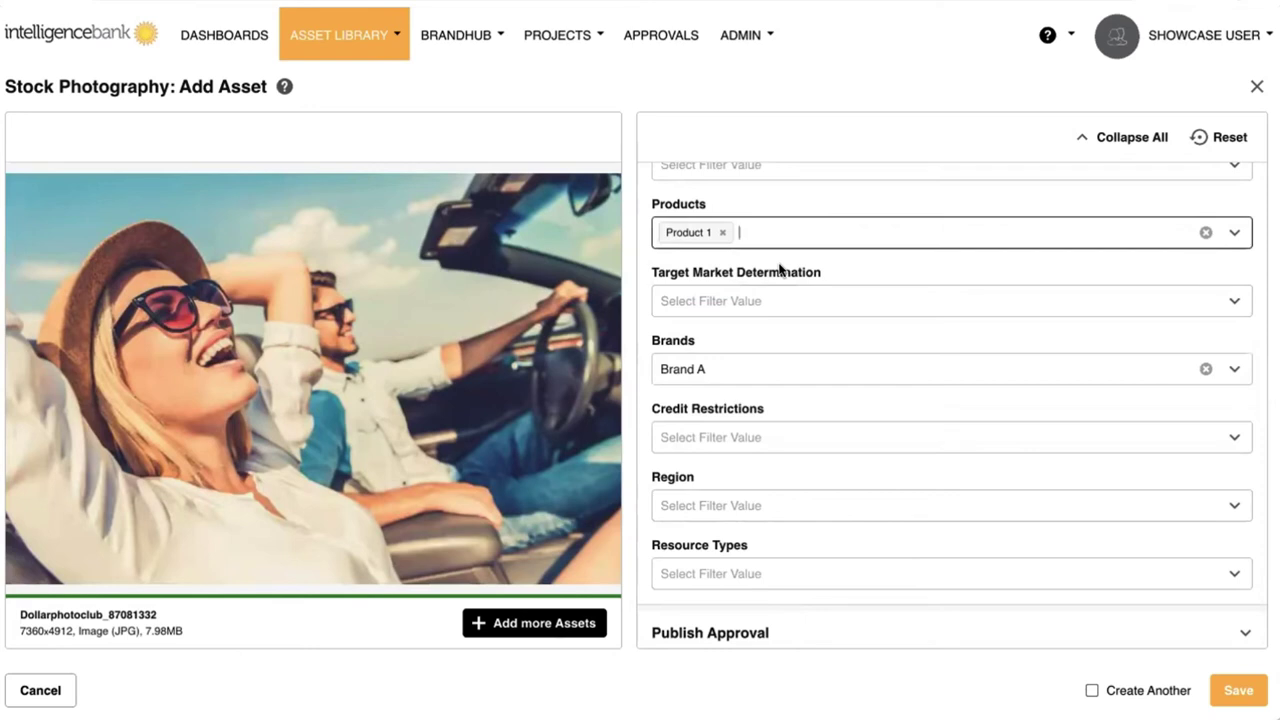
pyautogui.scroll(-1, 780, 268)
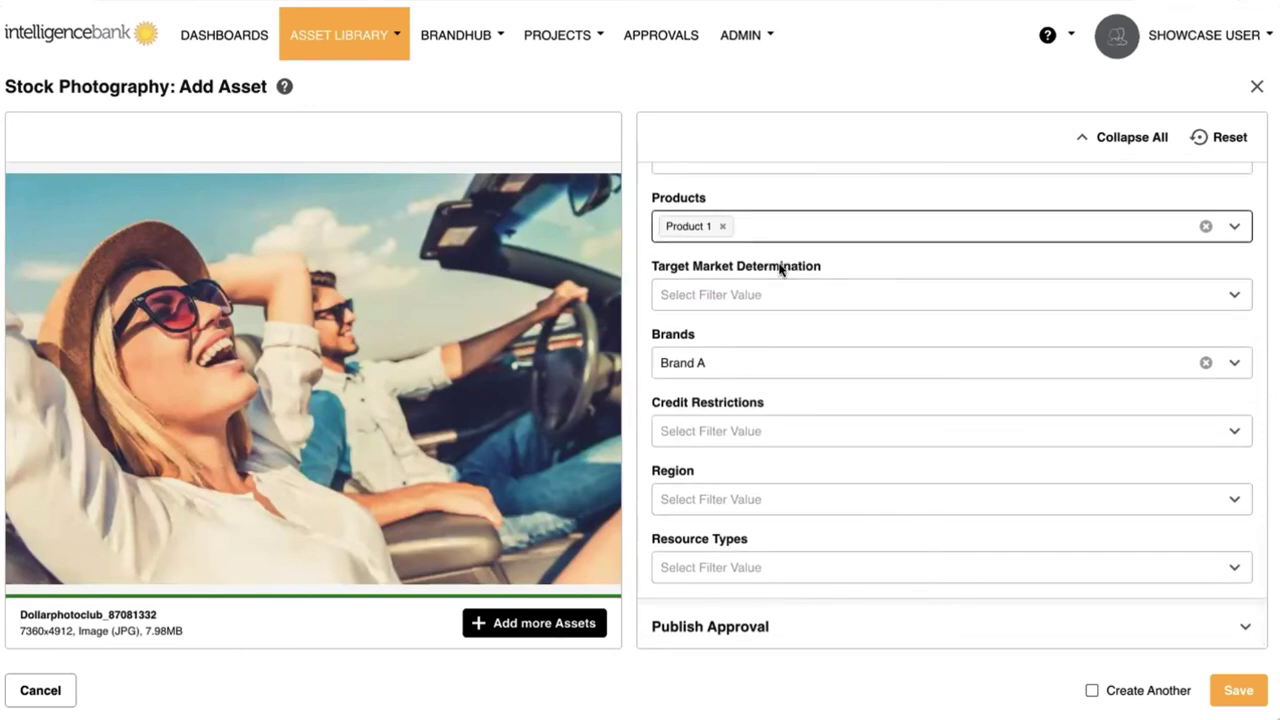
pyautogui.click(1256, 90)
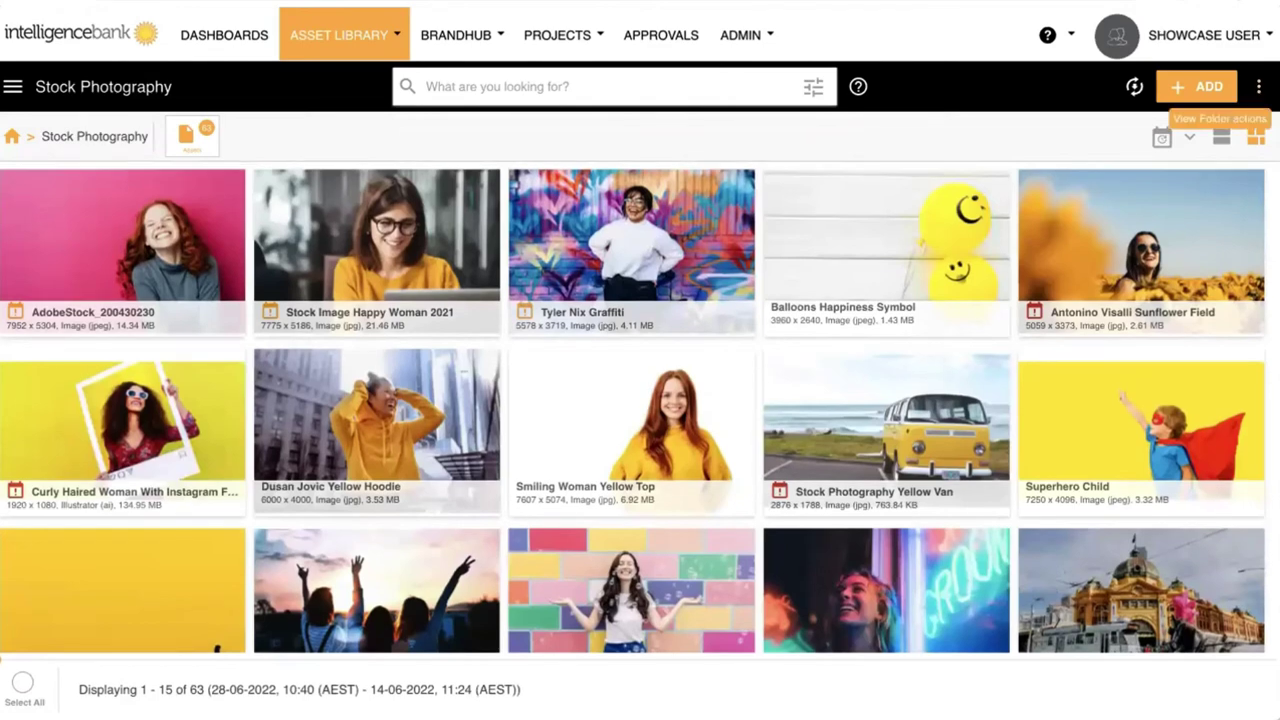
# Search the Stock Photography folder for "yellow" and filter the results by Product 1 and Brand A.
pyautogui.click(631, 89)
pyautogui.click(597, 133)
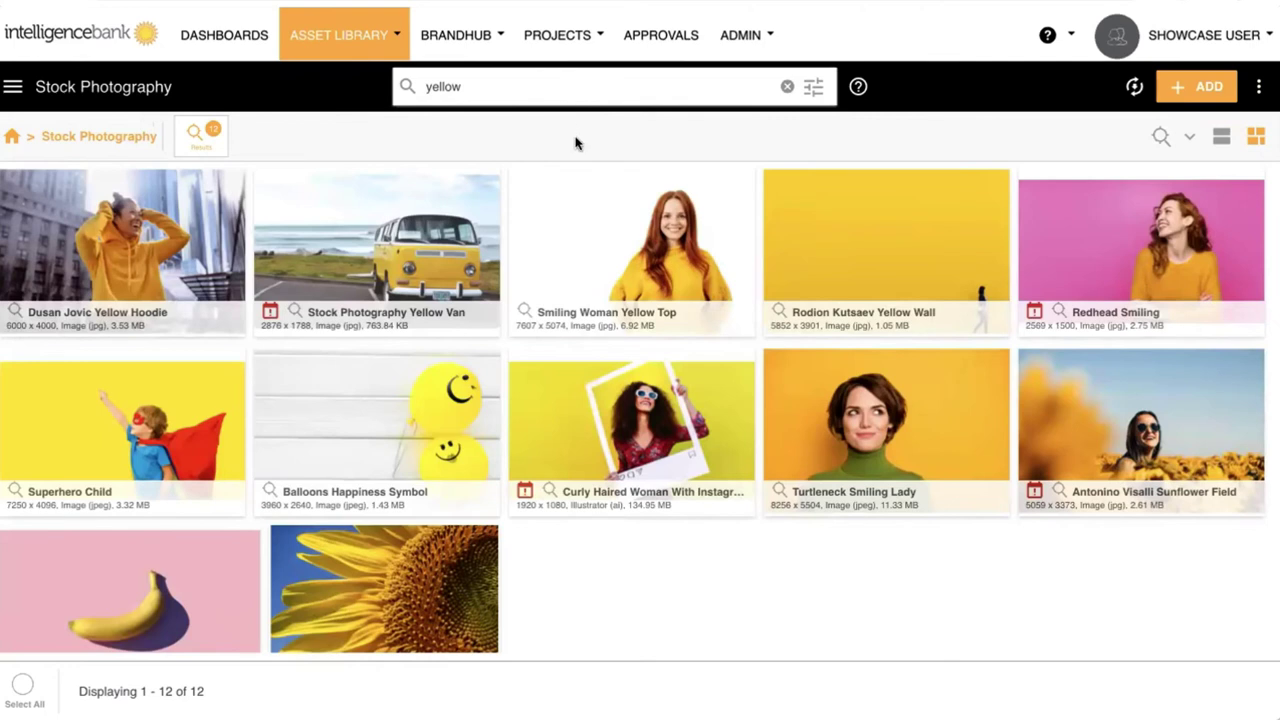
pyautogui.click(812, 88)
pyautogui.click(106, 396)
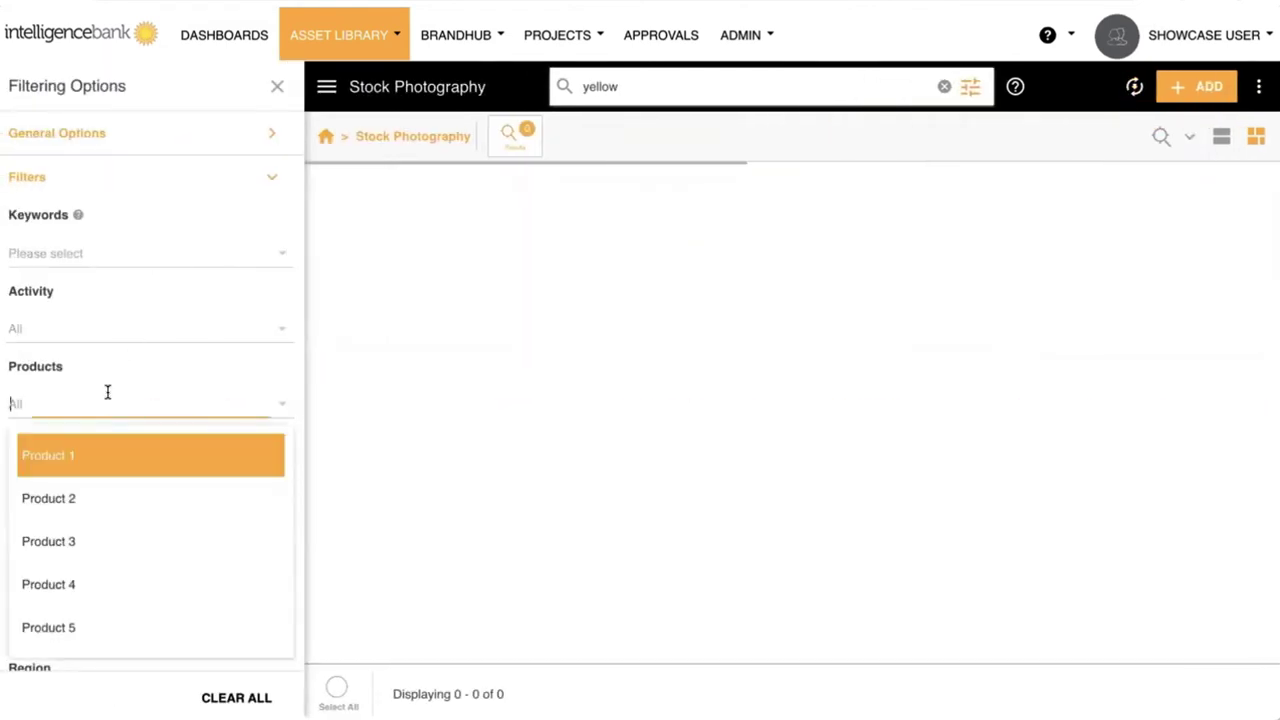
pyautogui.click(86, 456)
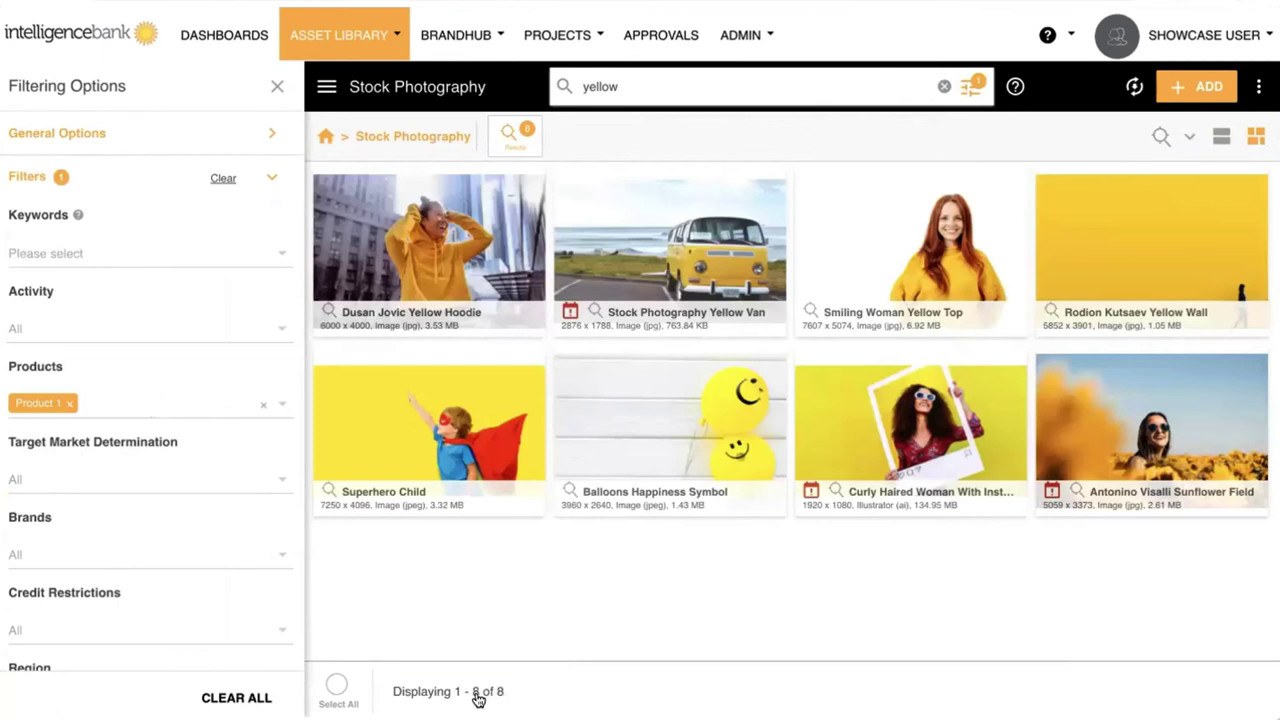
pyautogui.click(125, 554)
pyautogui.click(88, 620)
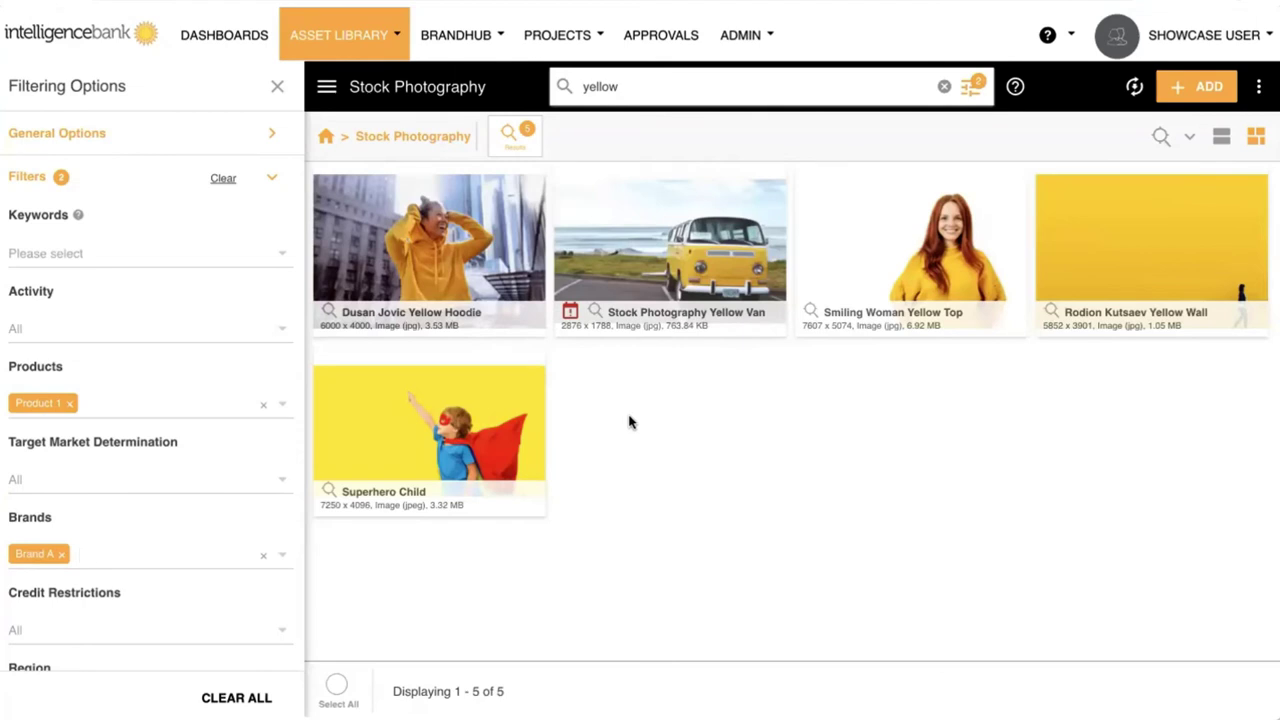
pyautogui.moveTo(690, 250)
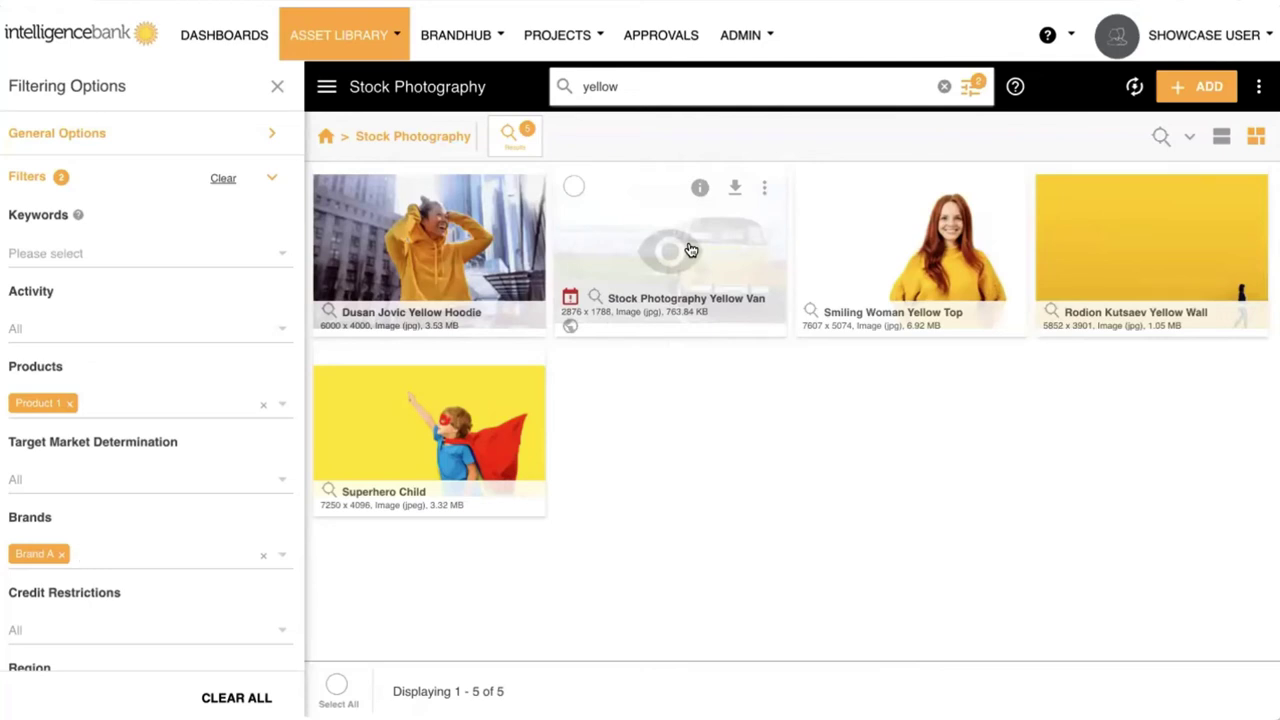
pyautogui.moveTo(486, 251)
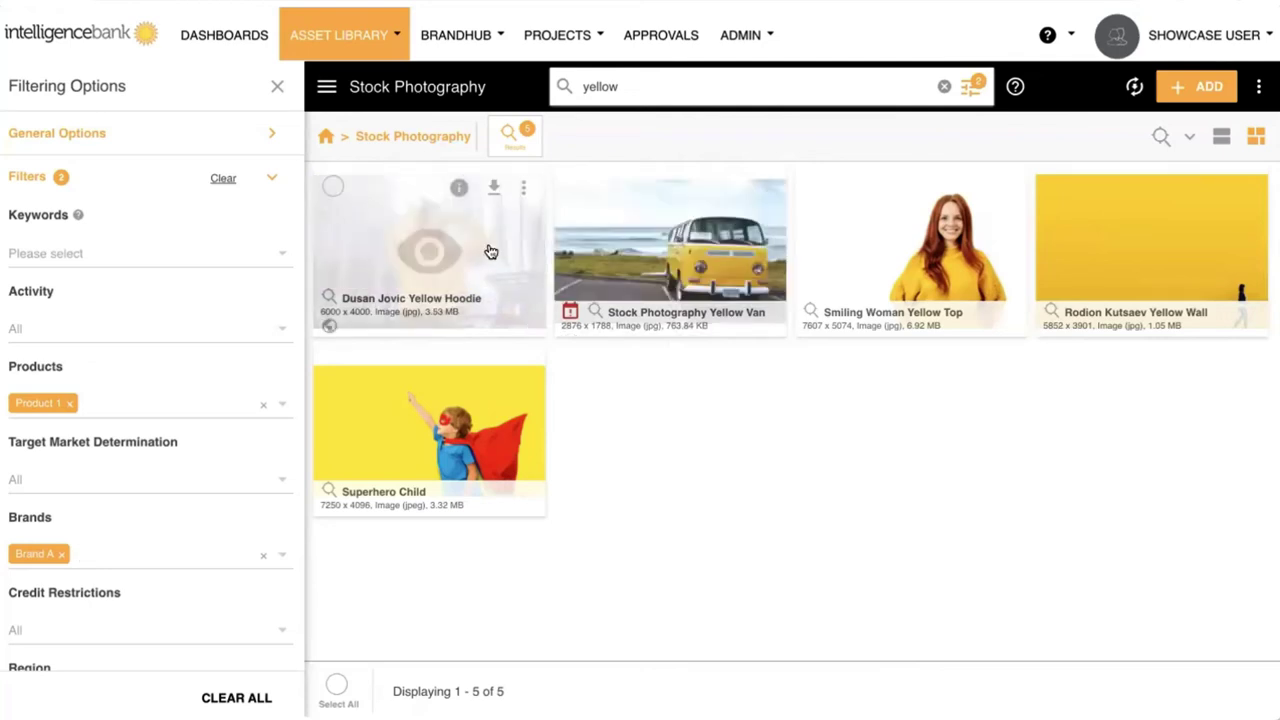
# Open the download options for the yellow hoodie photo and choose PNG format with no compression.
pyautogui.click(493, 190)
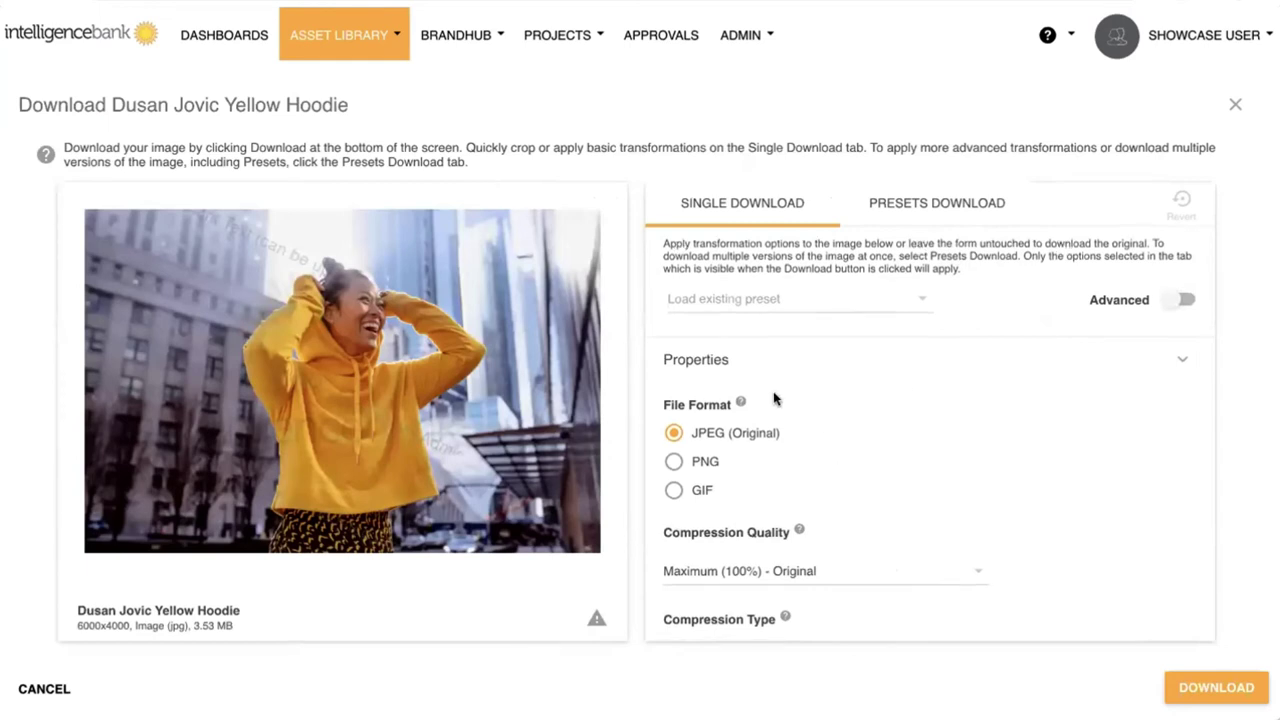
pyautogui.scroll(-1, 735, 405)
pyautogui.click(699, 415)
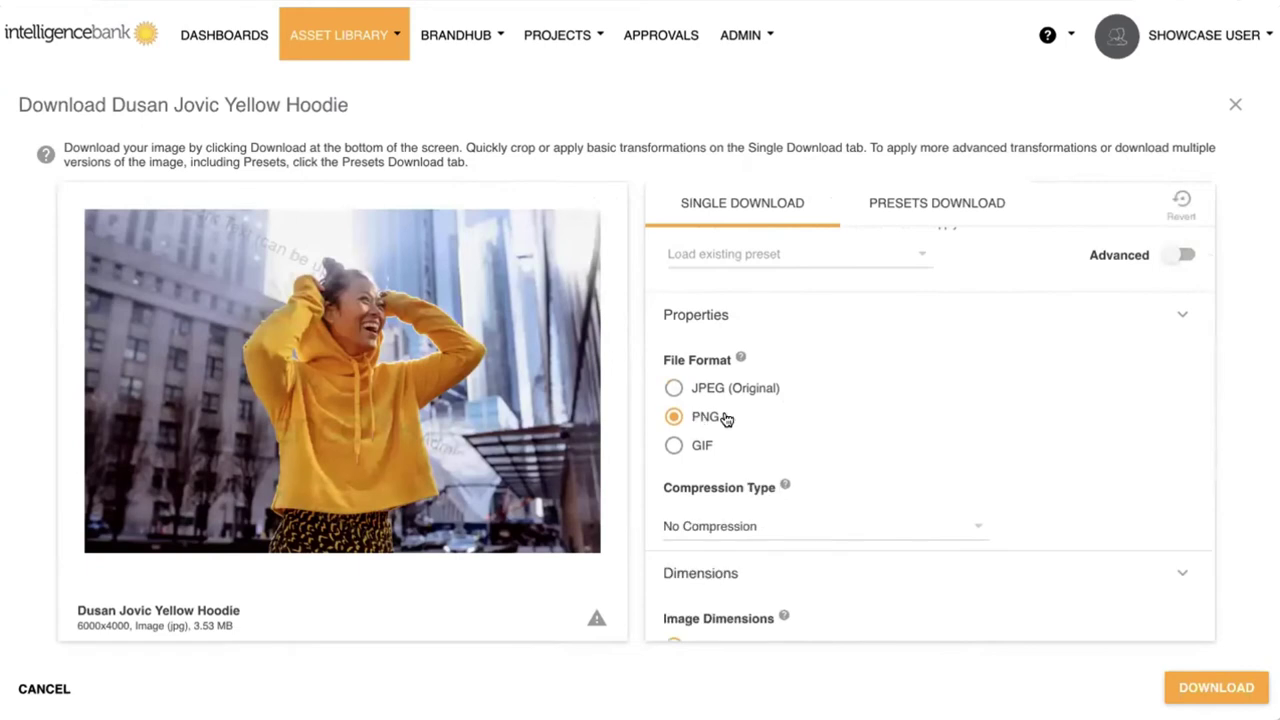
pyautogui.scroll(-1, 750, 421)
pyautogui.click(737, 470)
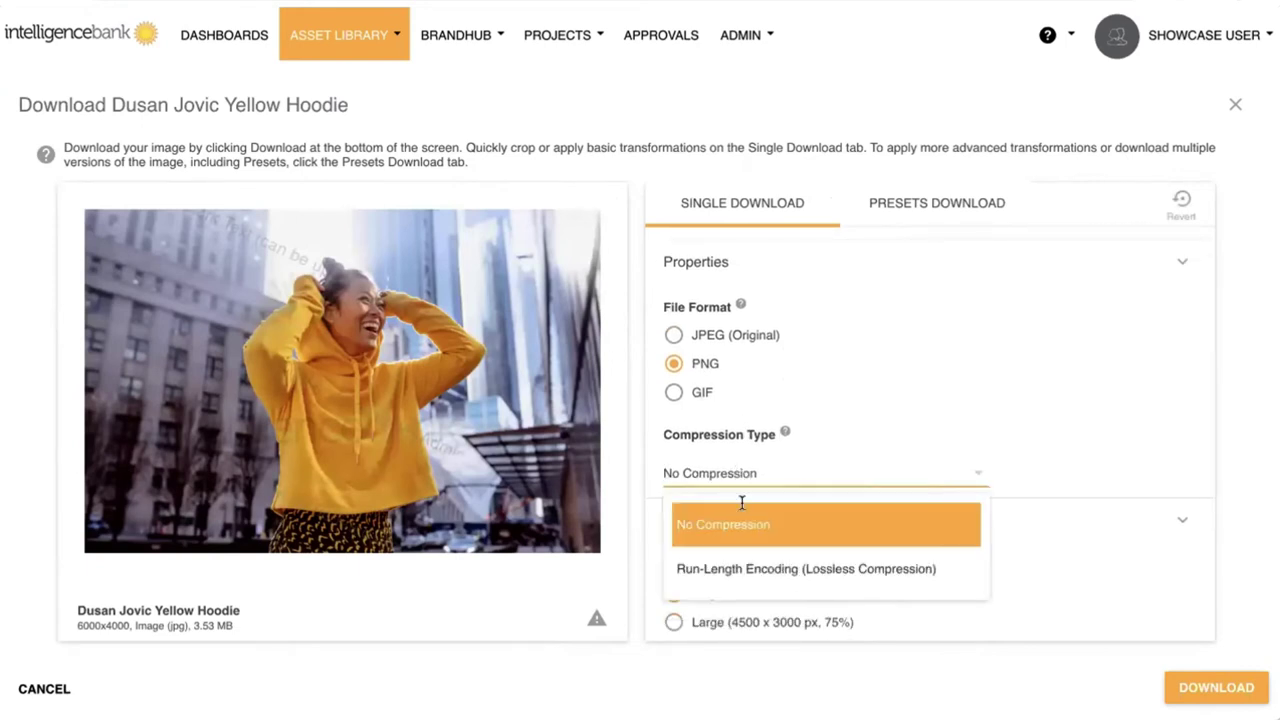
pyautogui.click(745, 535)
pyautogui.scroll(-3, 746, 530)
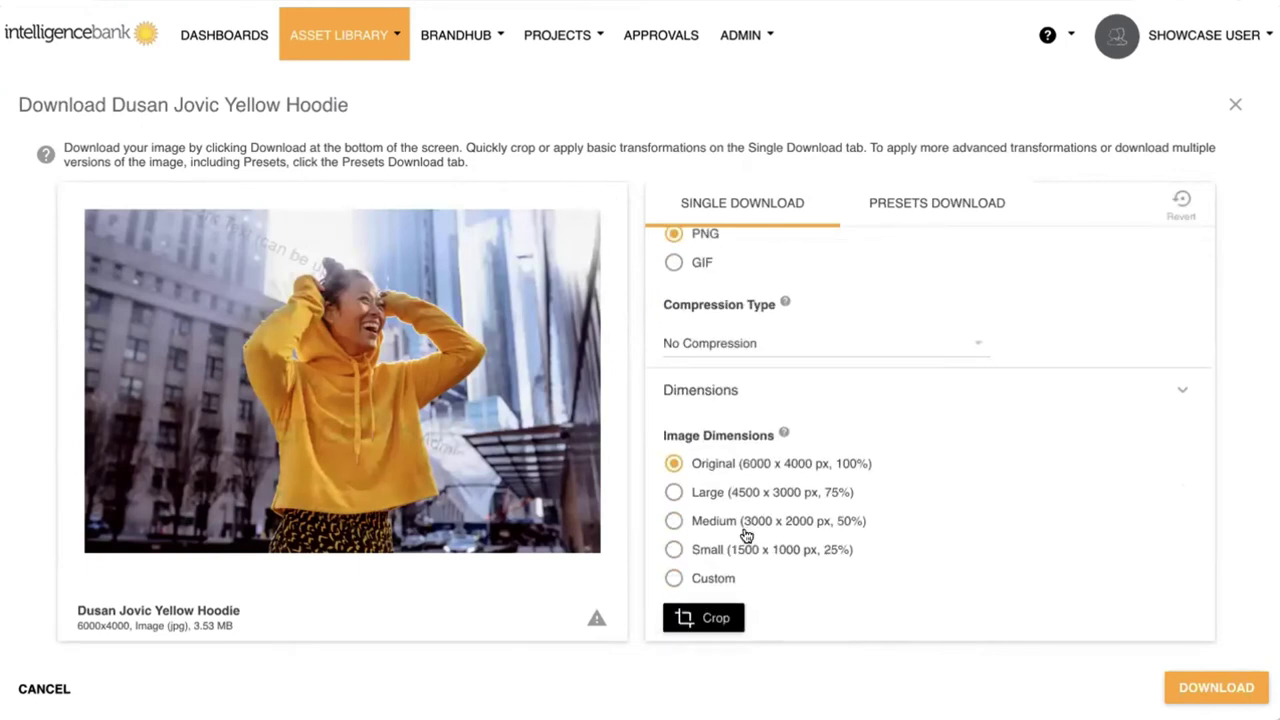
# Turn on the advanced download options and review the color space, flip, rotate and image dimension settings.
pyautogui.scroll(5, 755, 530)
pyautogui.click(1183, 300)
pyautogui.scroll(-5, 831, 454)
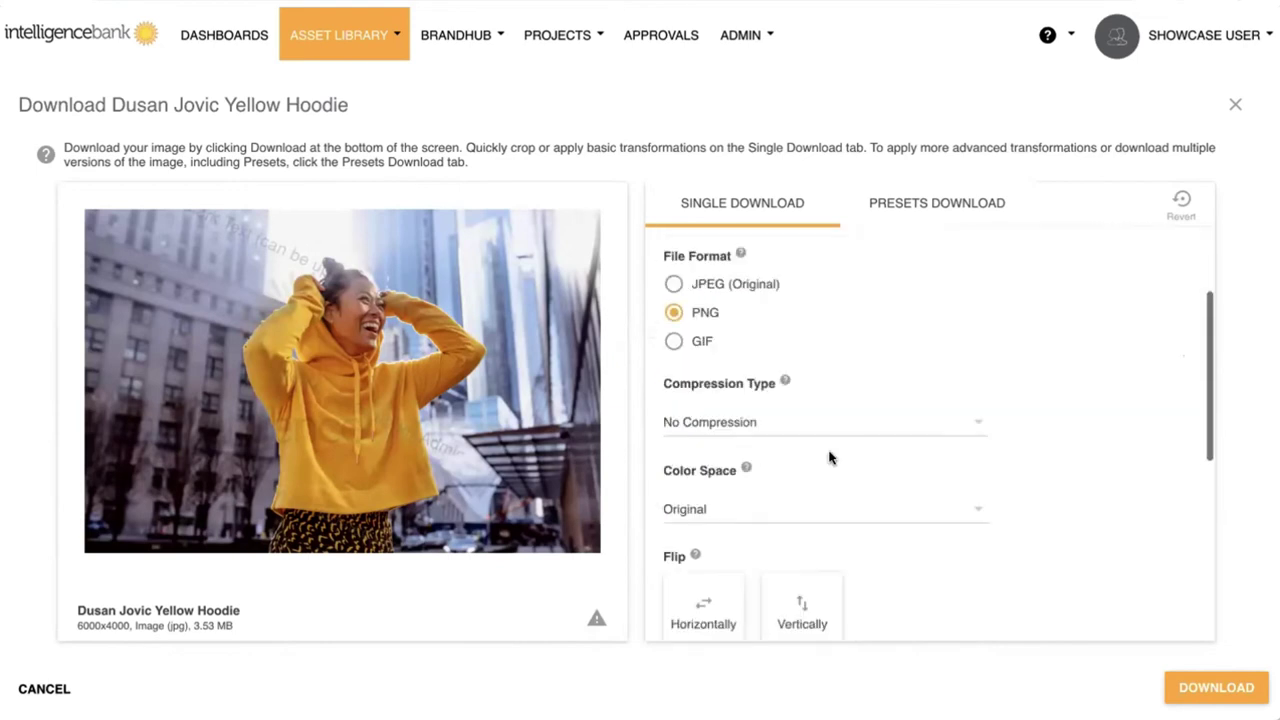
pyautogui.scroll(-2, 831, 458)
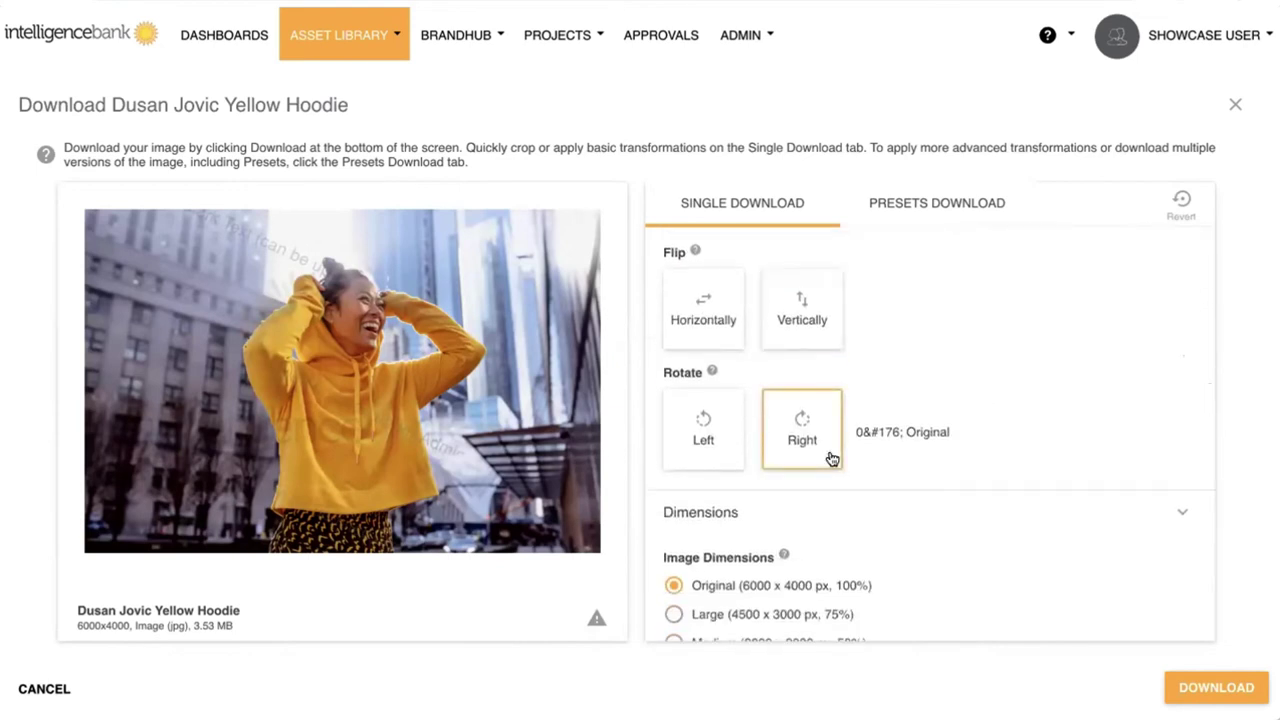
pyautogui.scroll(-3, 831, 458)
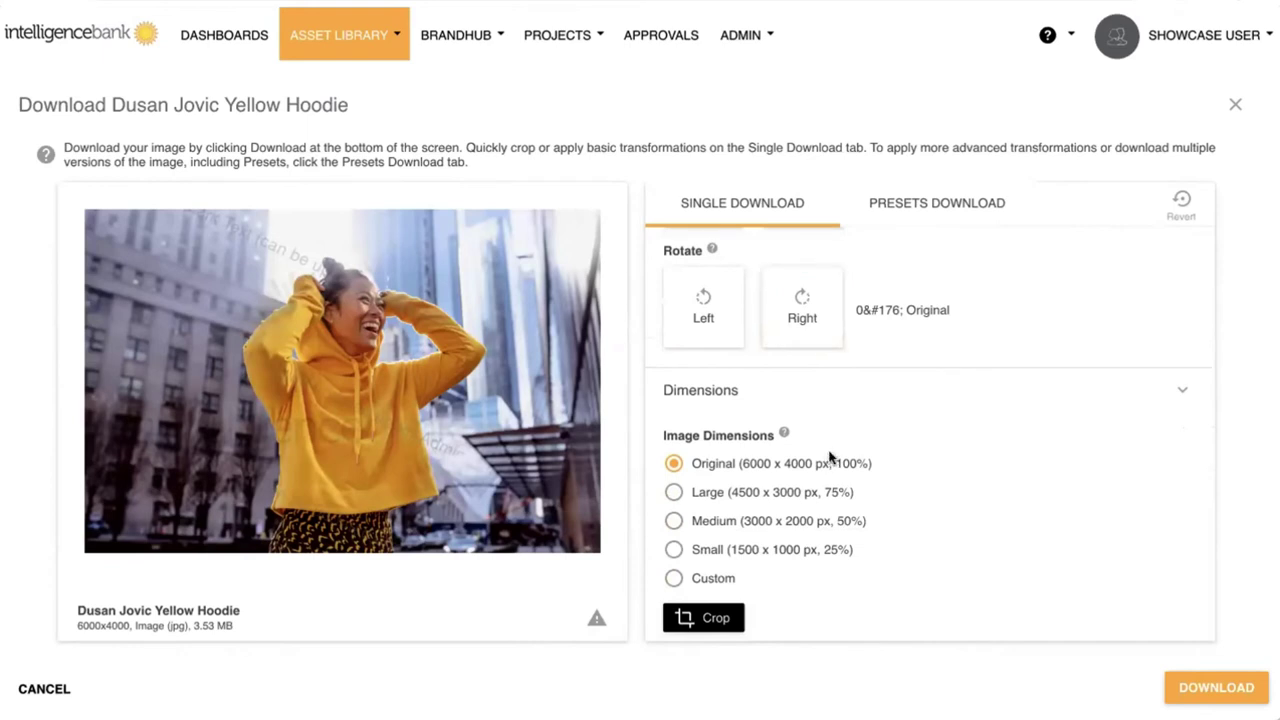
pyautogui.scroll(10, 862, 415)
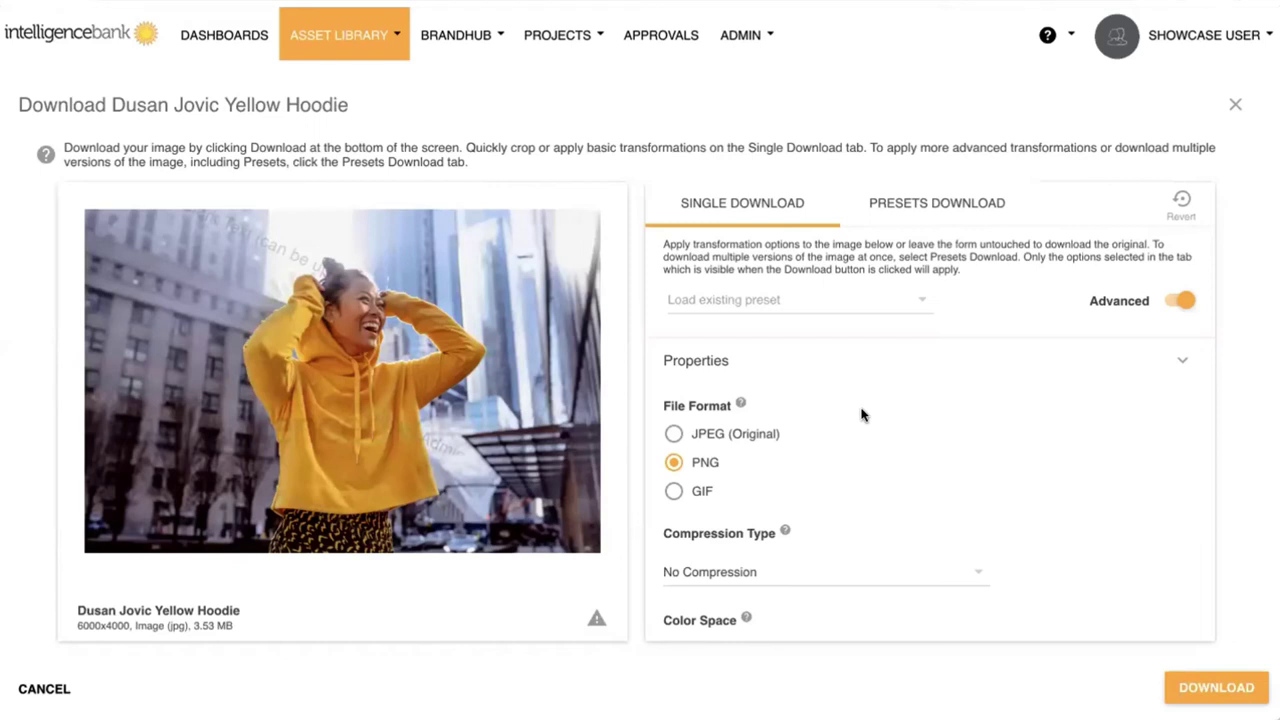
# Load the "YouTube - Channel Cover Photo" preset, move the crop area up over the woman's face, and close the download form without downloading.
pyautogui.click(845, 298)
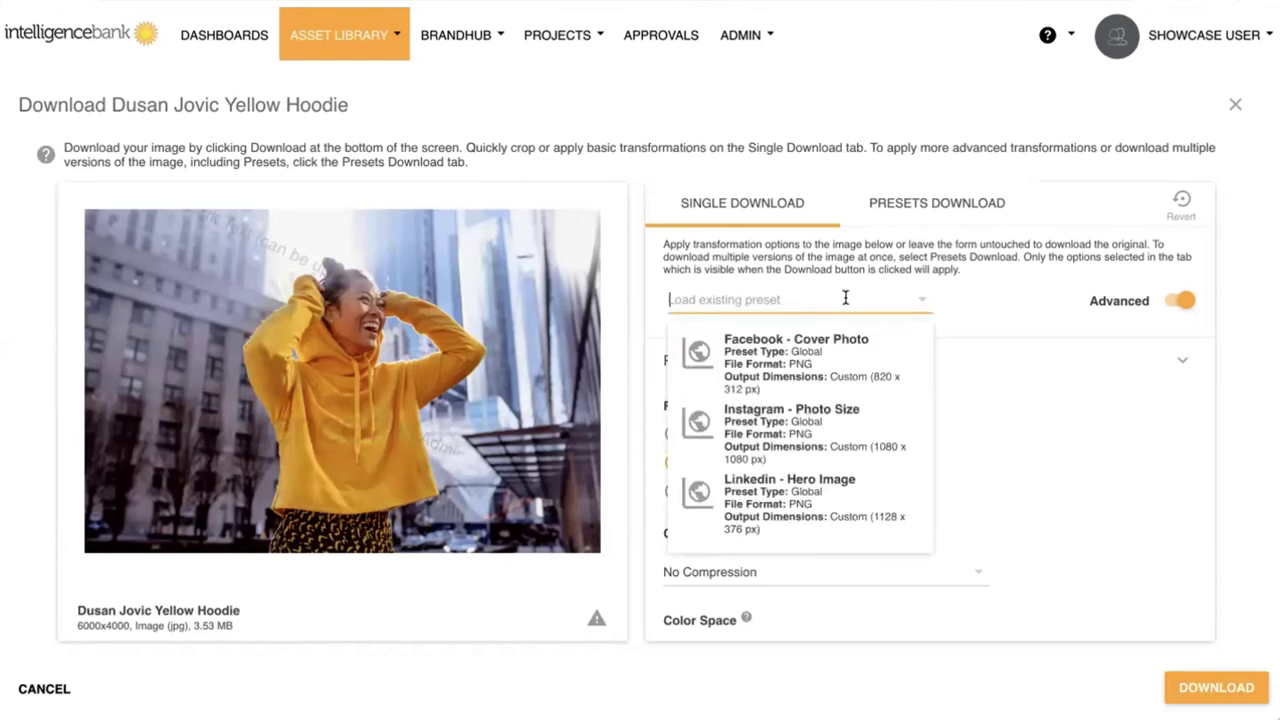
pyautogui.scroll(-3, 794, 418)
pyautogui.click(782, 501)
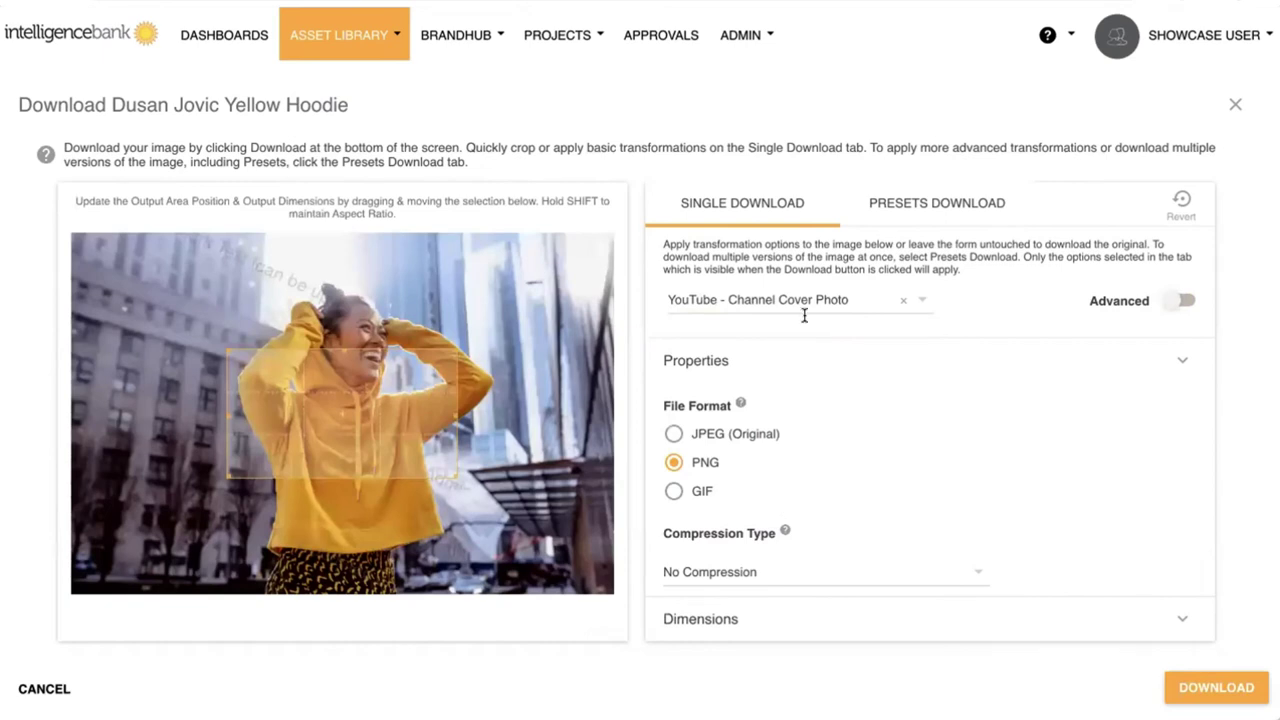
pyautogui.moveTo(426, 400); pyautogui.dragTo(400, 321)
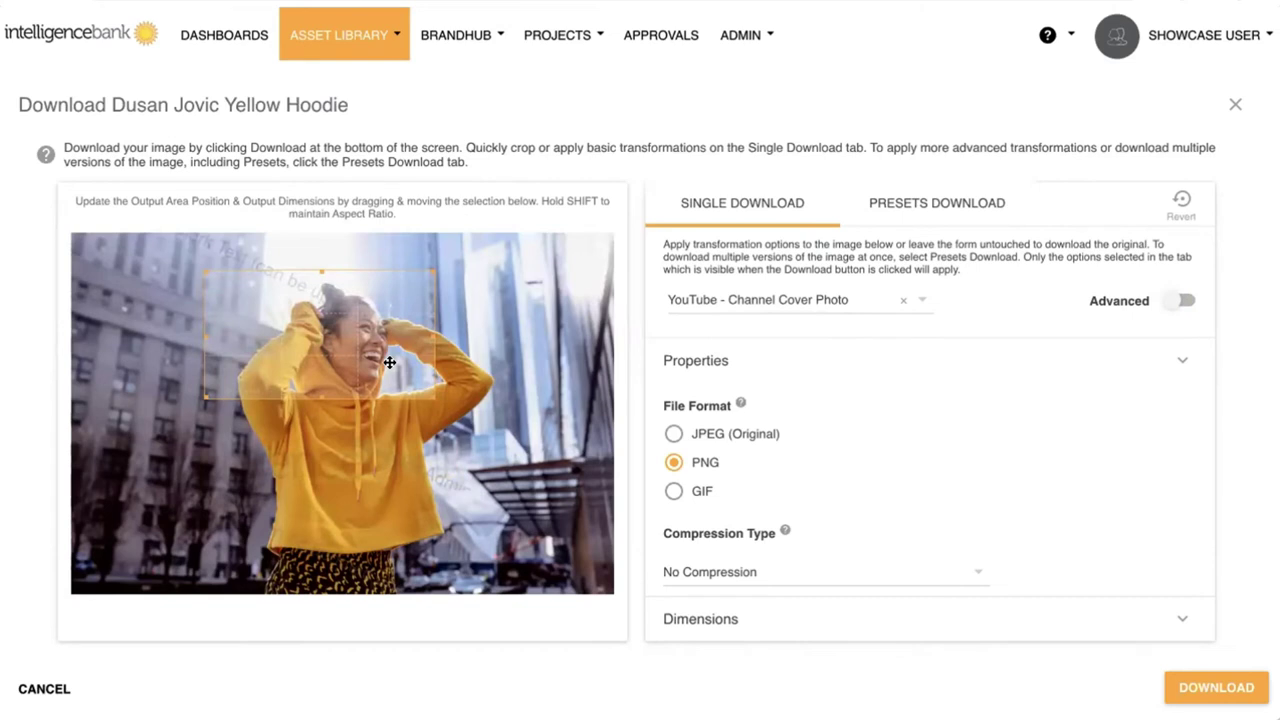
pyautogui.scroll(-3, 389, 362)
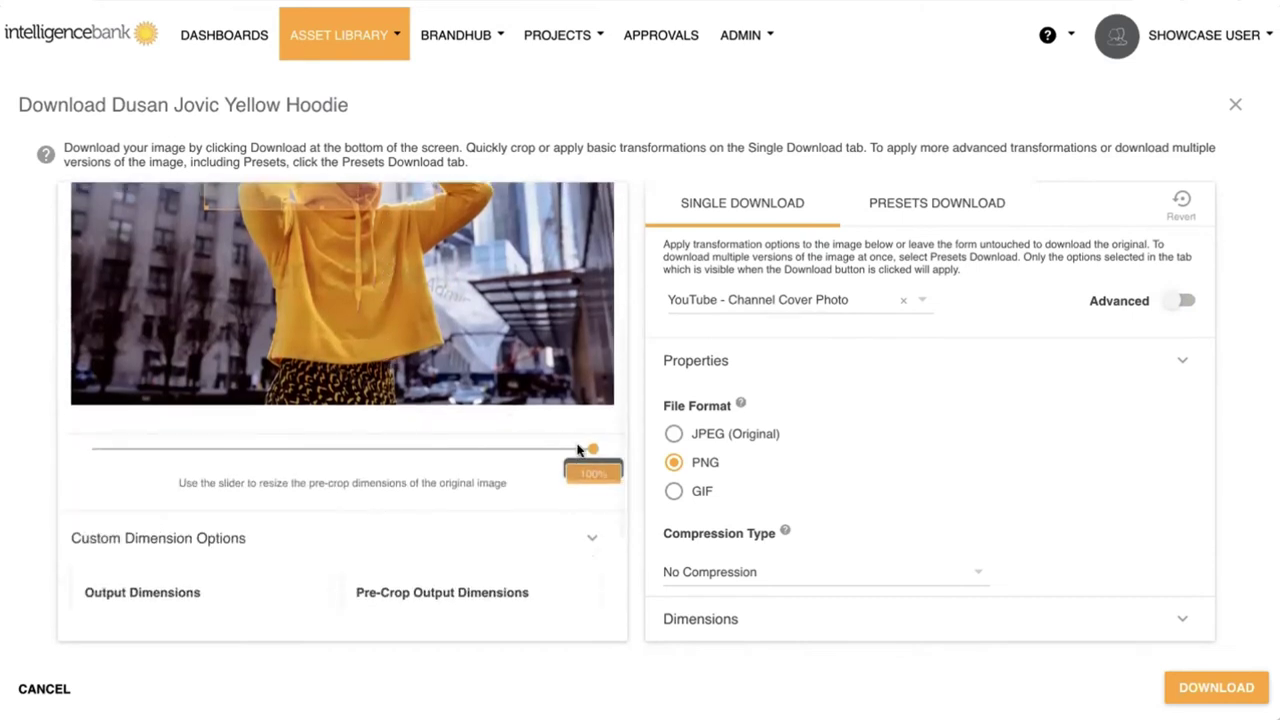
pyautogui.scroll(3, 577, 450)
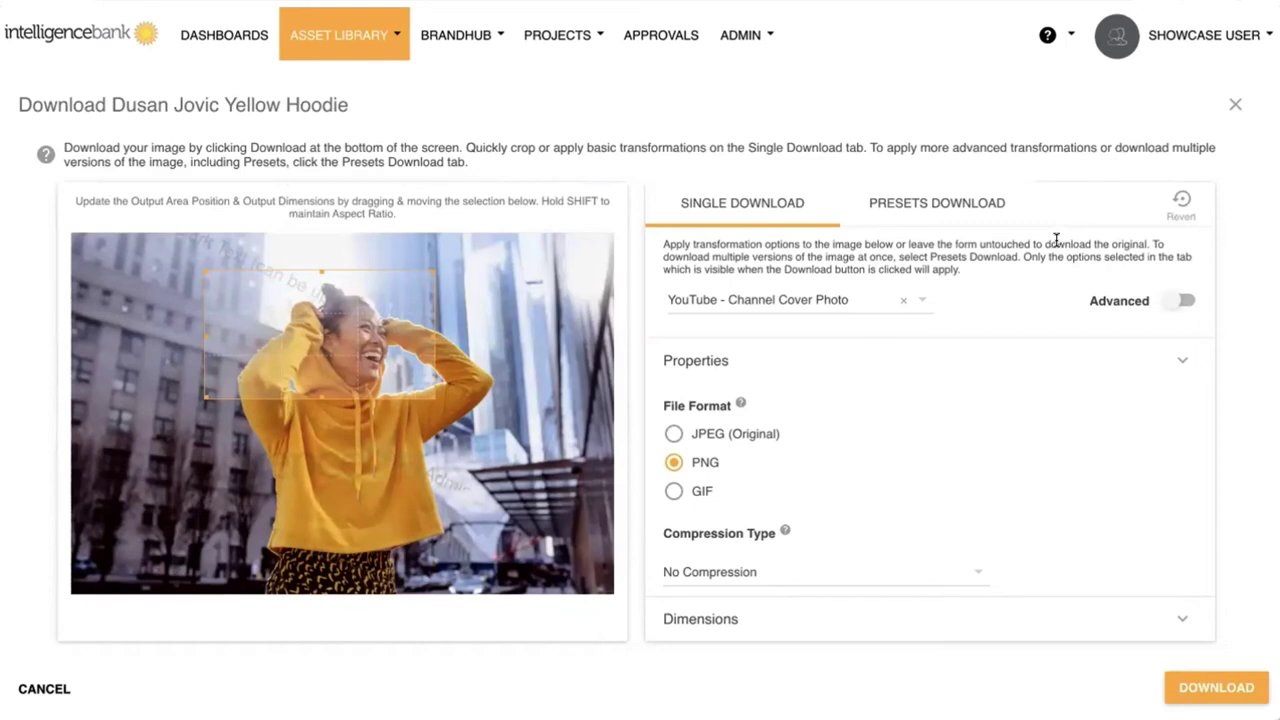
pyautogui.click(1235, 104)
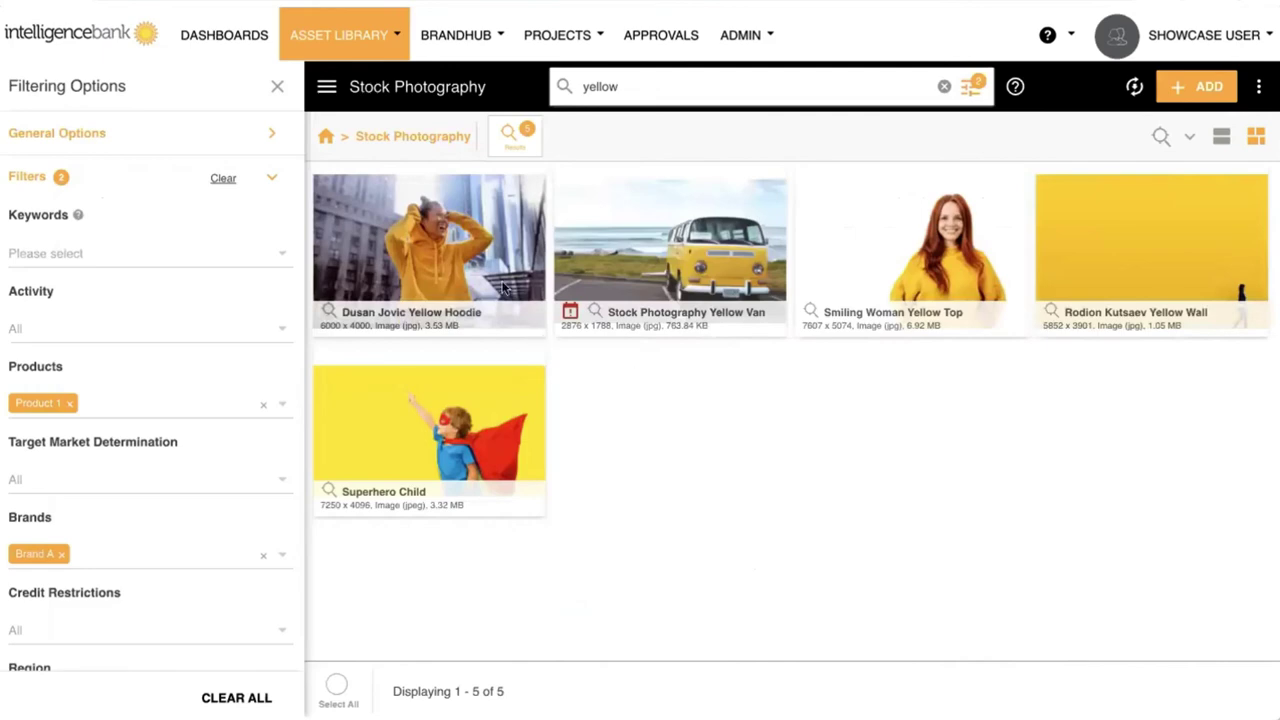
# Set up a public share link for the yellow hoodie photo with a 72-hour expiry, and close the form without generating it.
pyautogui.click(519, 190)
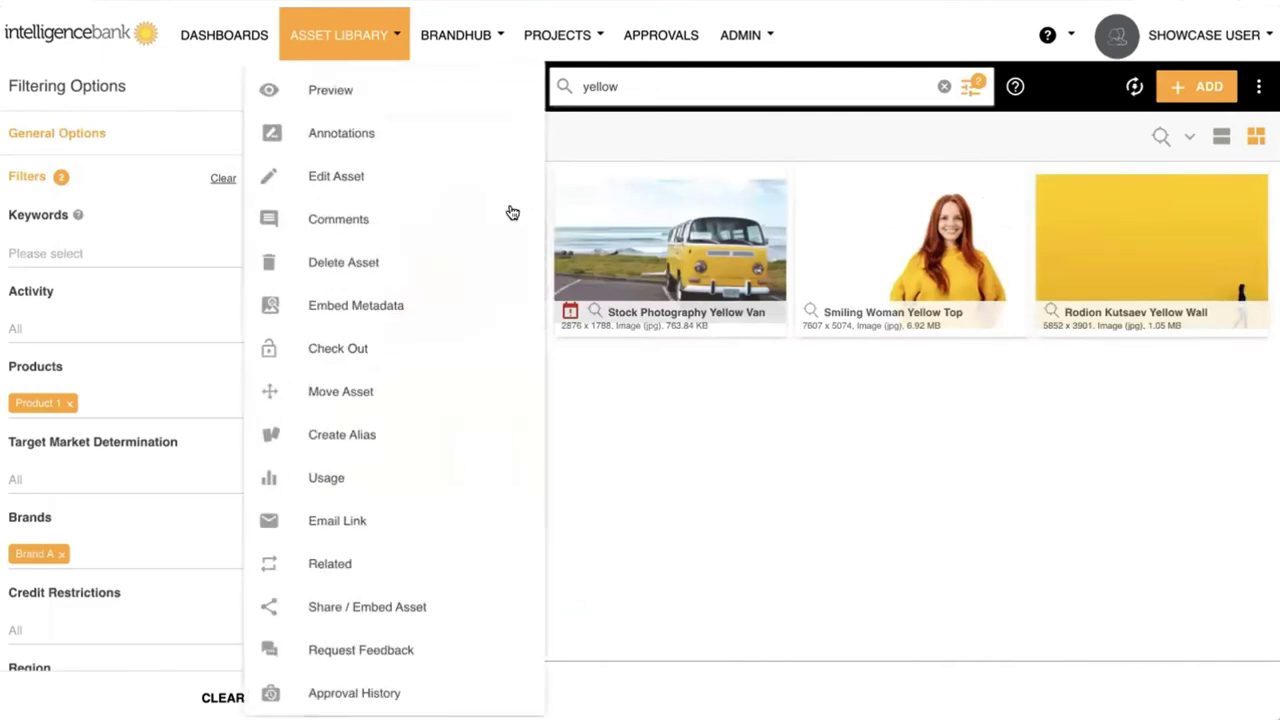
pyautogui.click(370, 520)
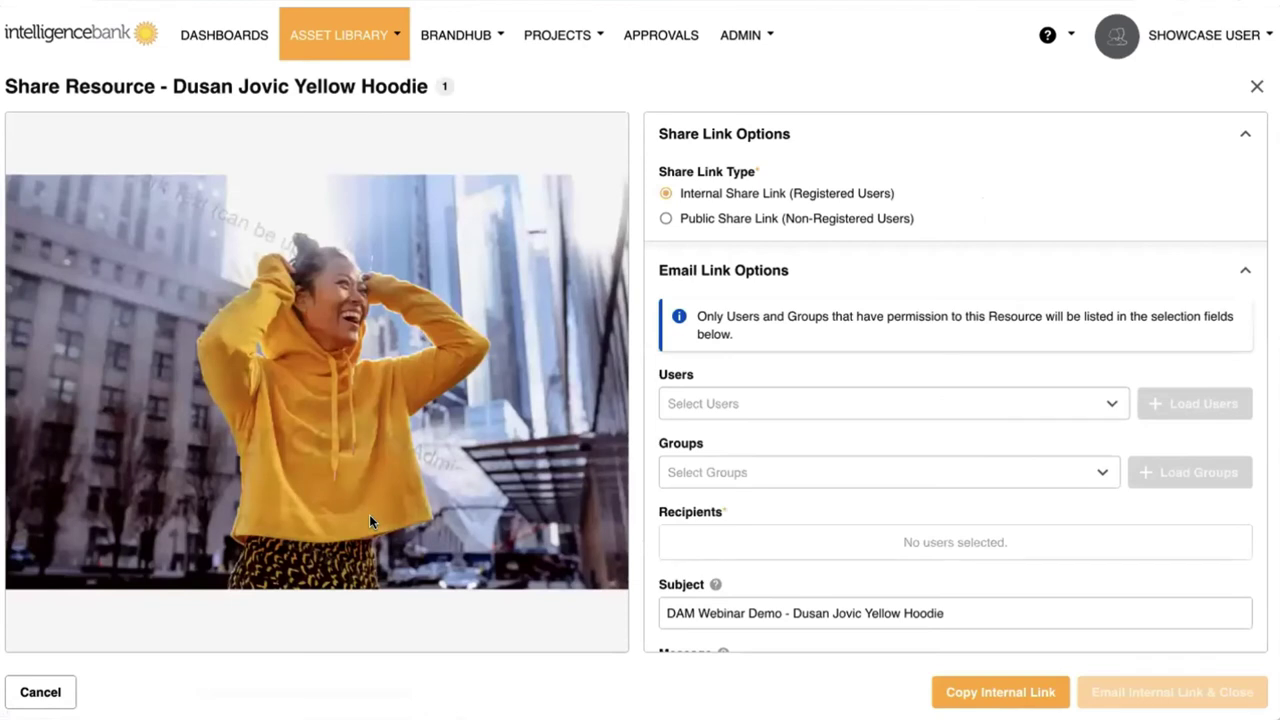
pyautogui.click(712, 222)
pyautogui.scroll(-1, 713, 220)
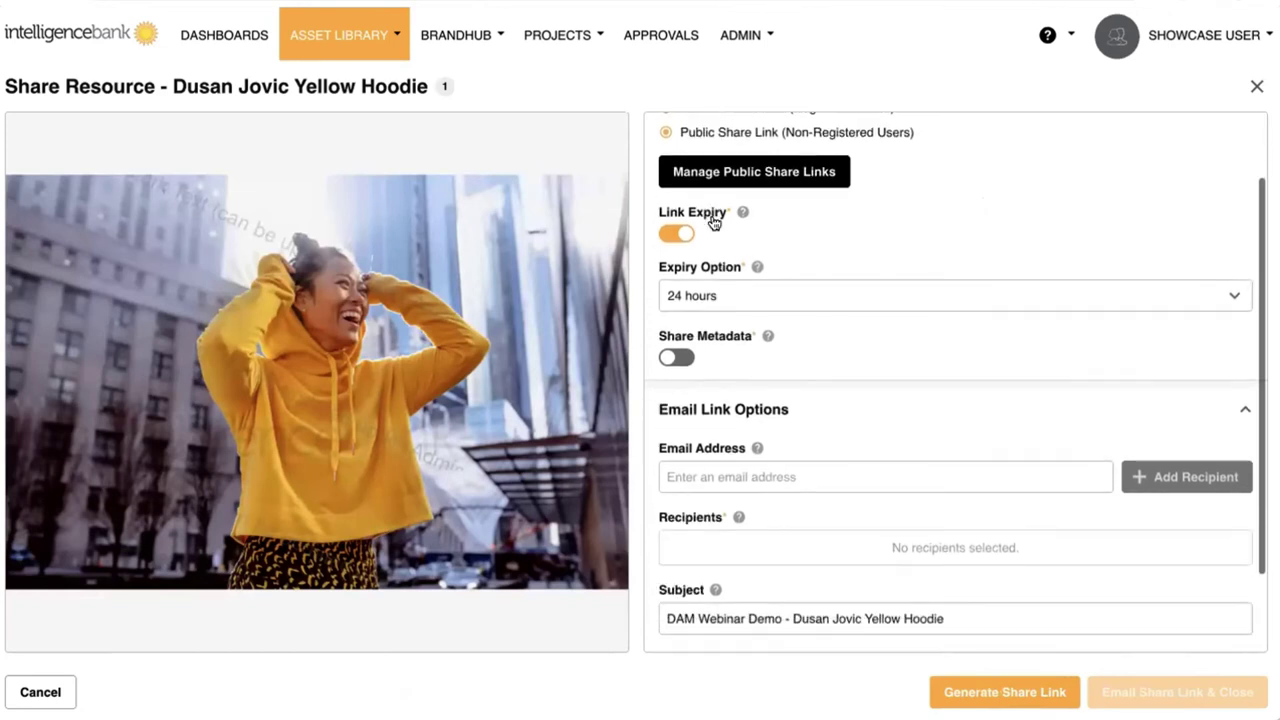
pyautogui.click(715, 296)
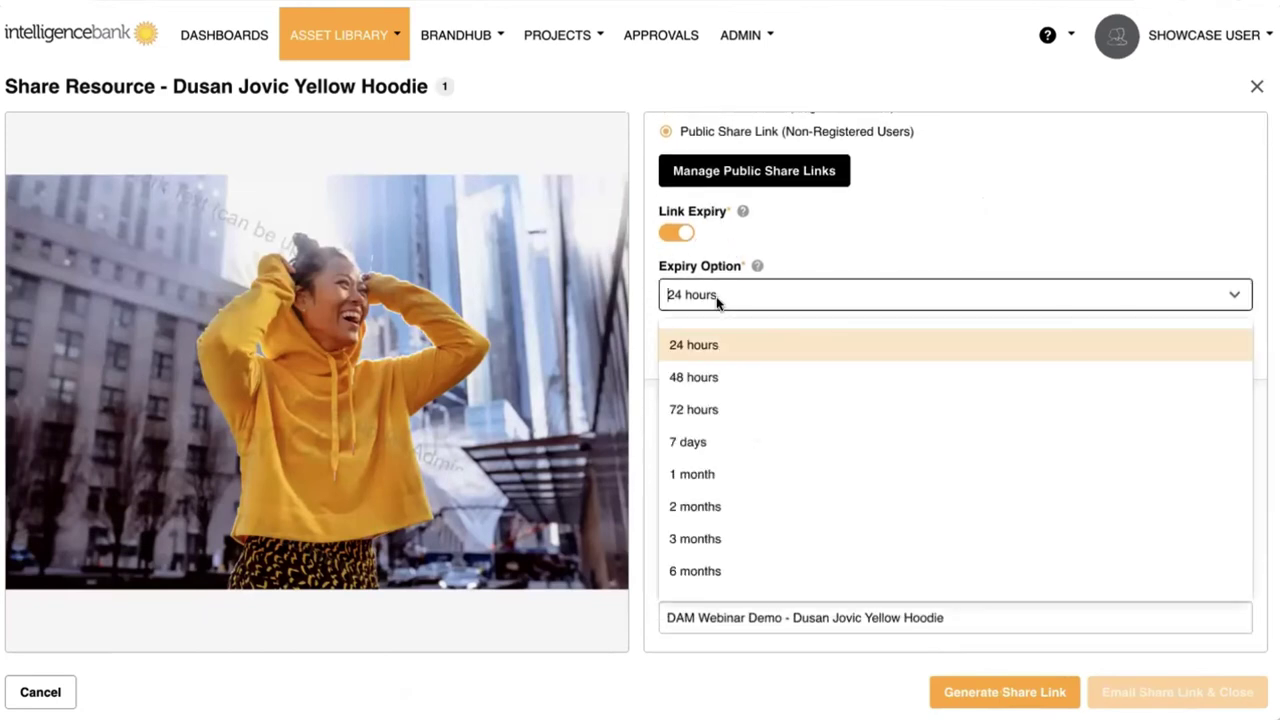
pyautogui.click(722, 420)
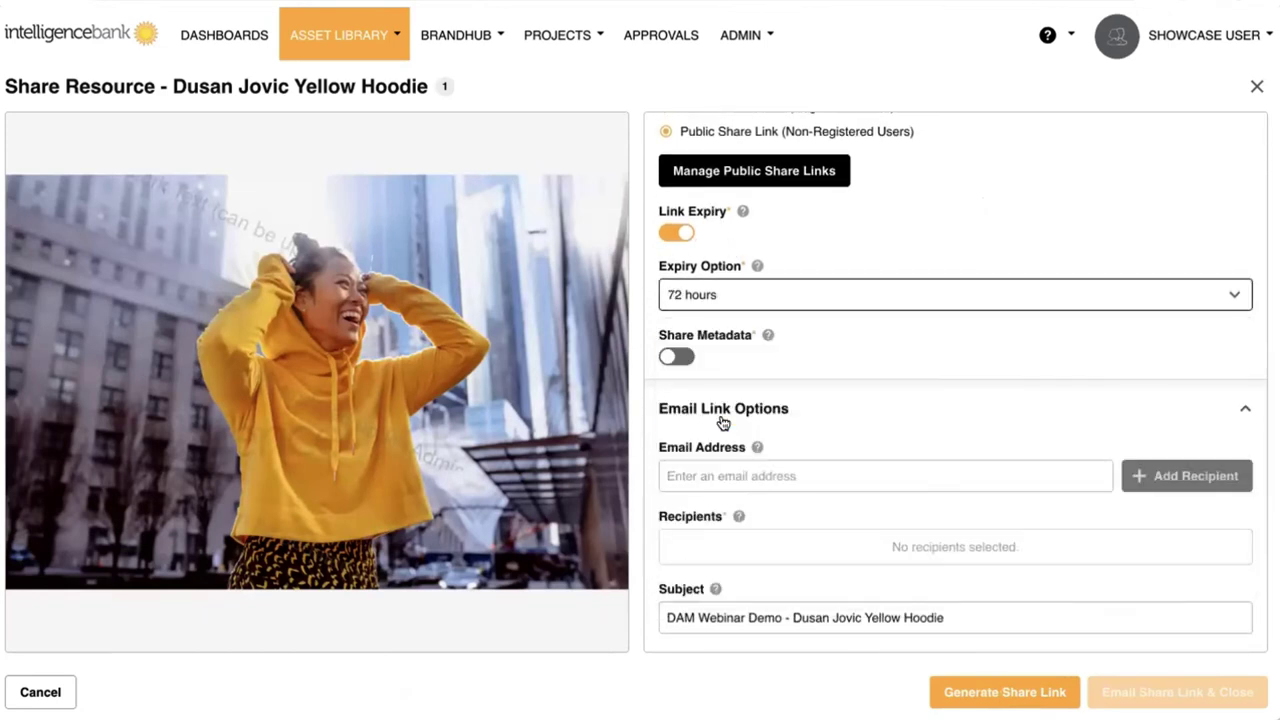
pyautogui.scroll(-1, 722, 420)
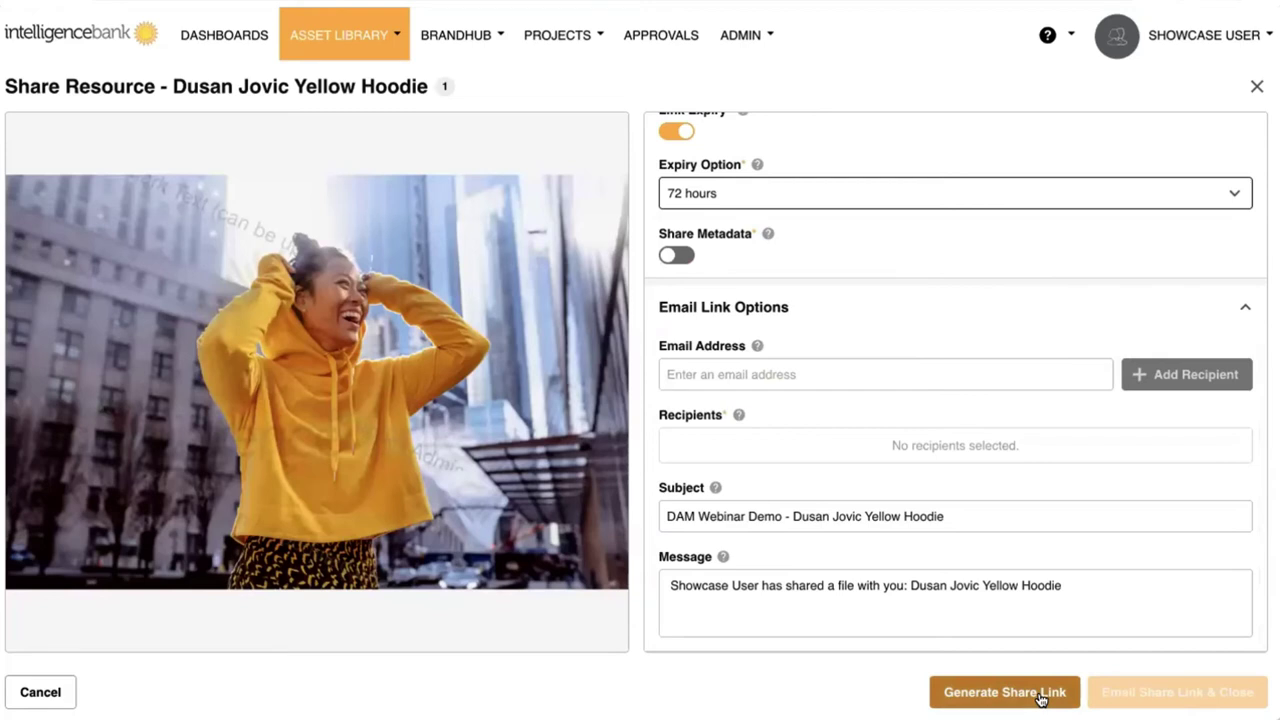
pyautogui.click(1255, 89)
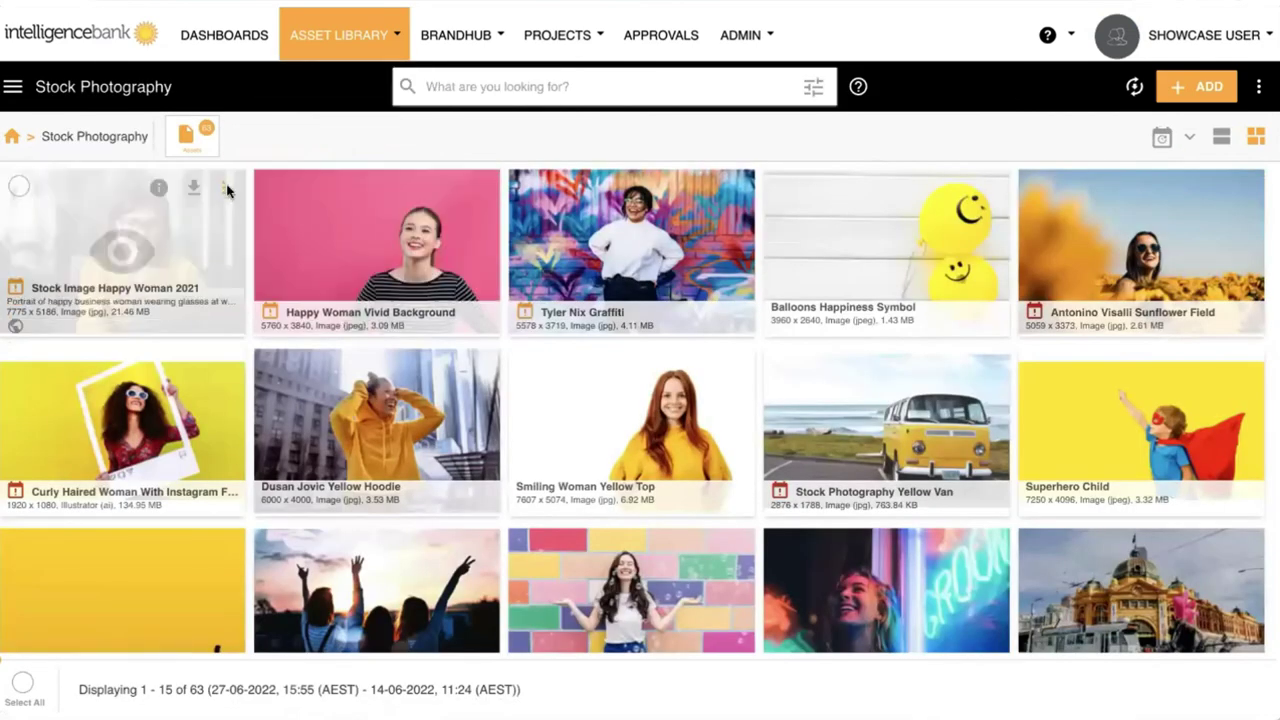
# Open the share and embed options for Stock Image Happy Woman 2021 and set the public link's share source to Preset.
pyautogui.click(227, 190)
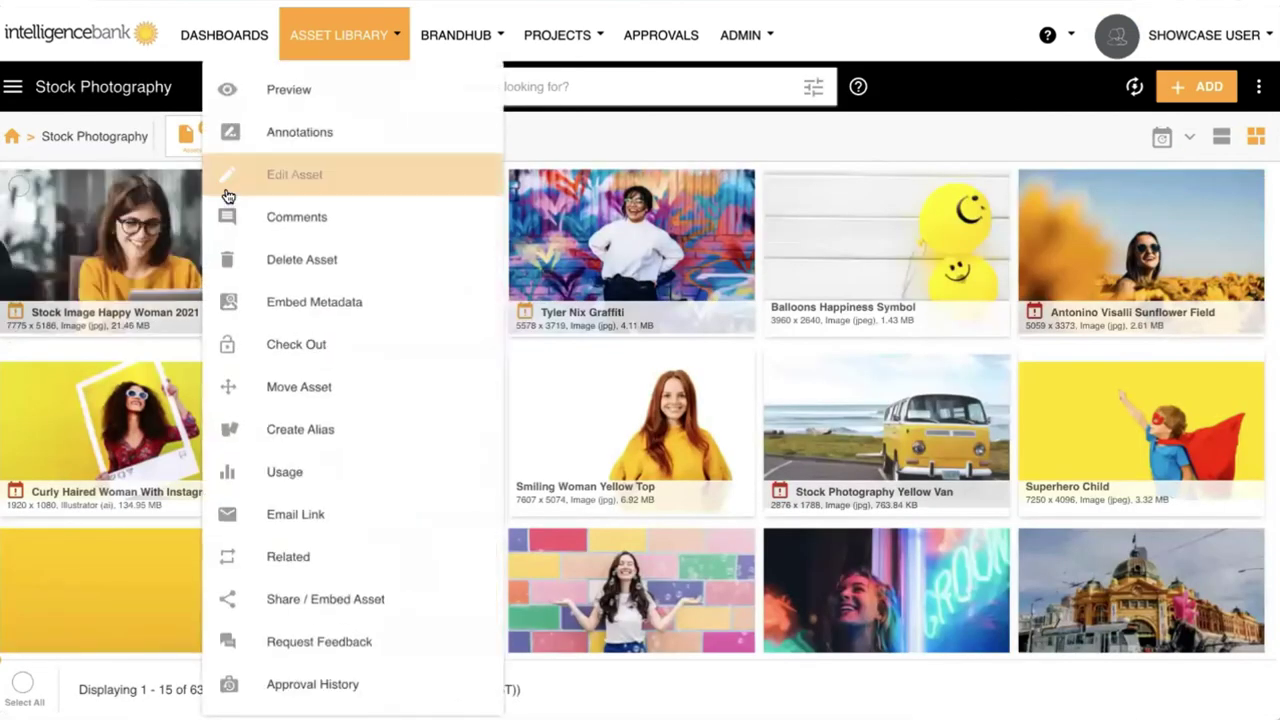
pyautogui.click(351, 605)
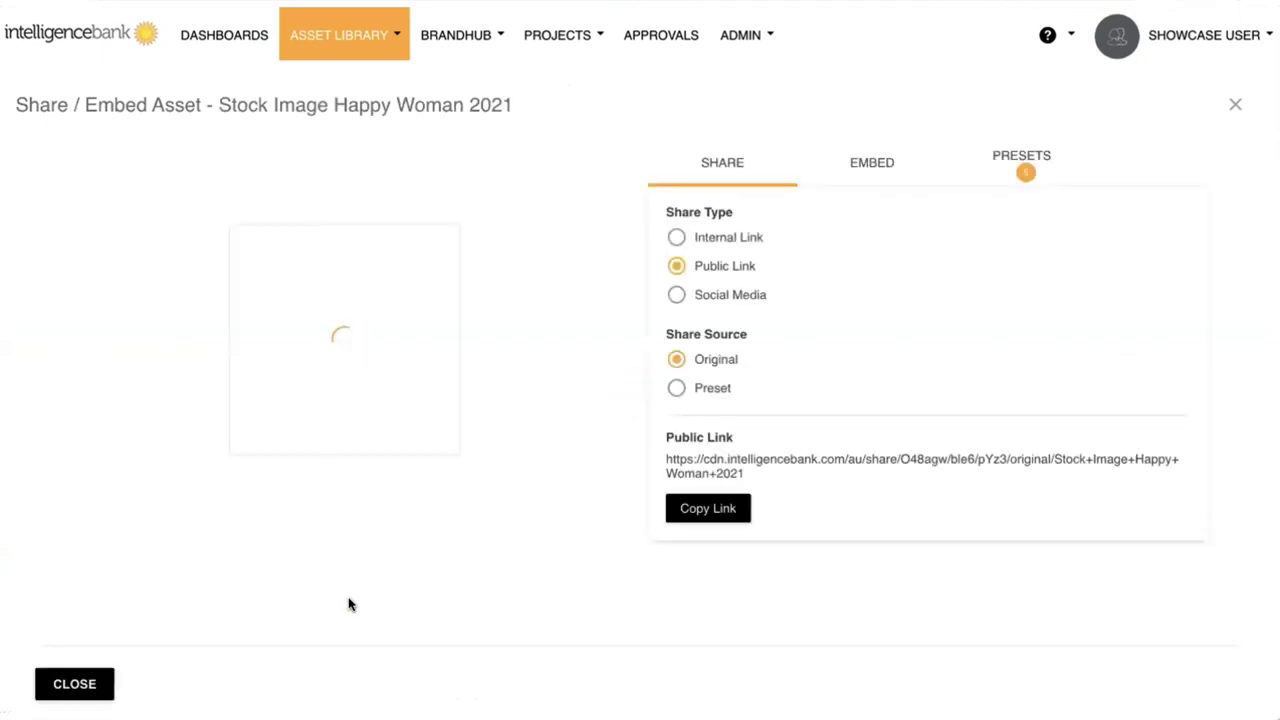
pyautogui.click(726, 391)
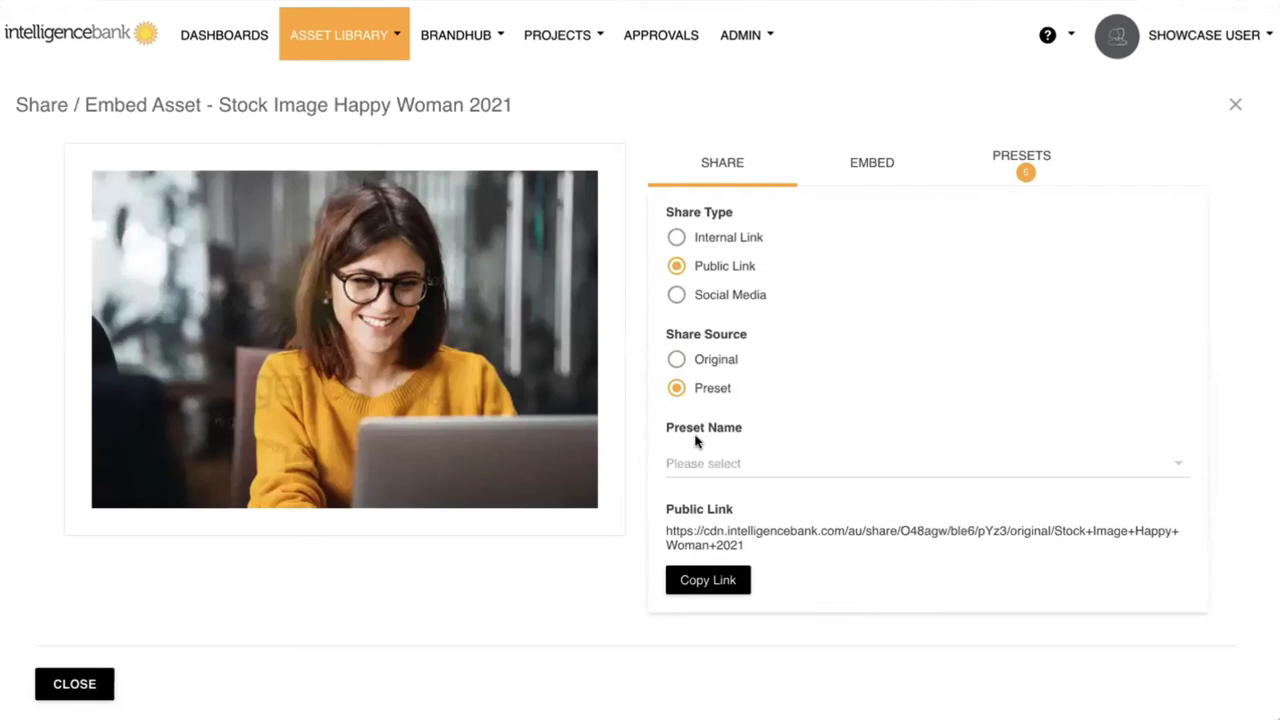
# Review the photo's embed source, display size, title text, alternate text and embed code, and close the share and embed page.
pyautogui.click(871, 171)
pyautogui.scroll(-3, 873, 174)
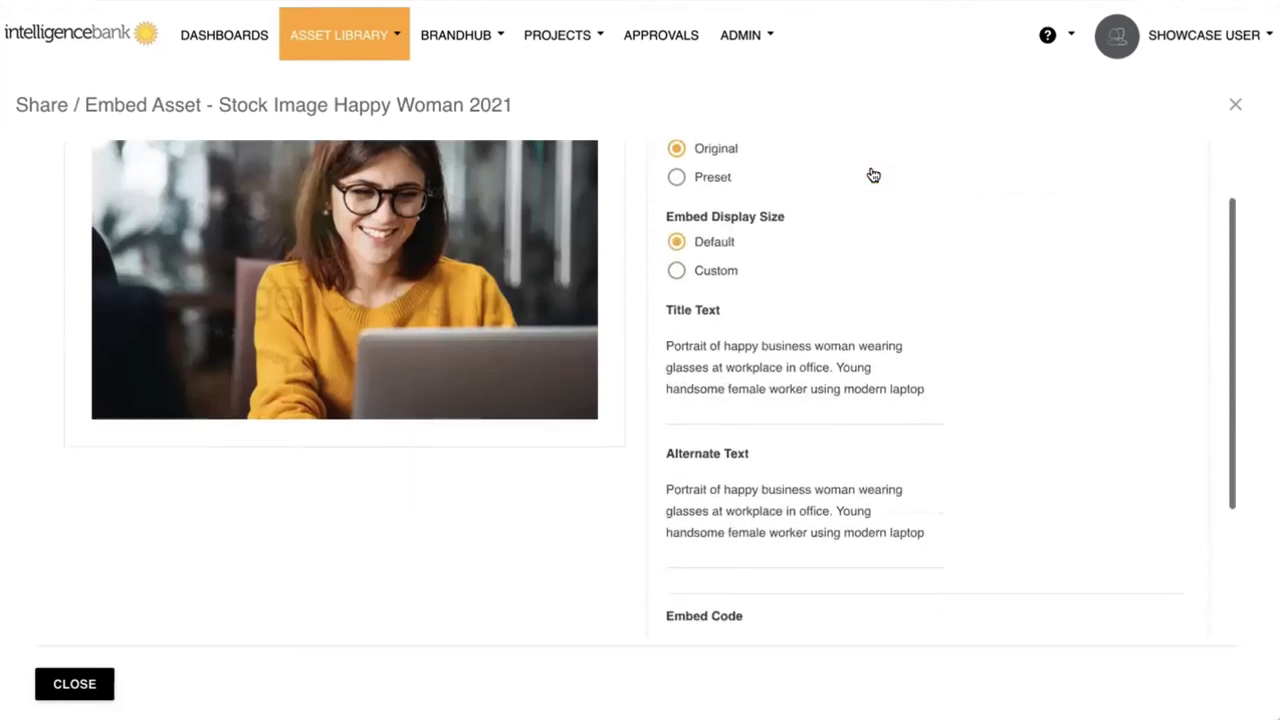
pyautogui.scroll(-1, 869, 173)
pyautogui.scroll(-1, 870, 173)
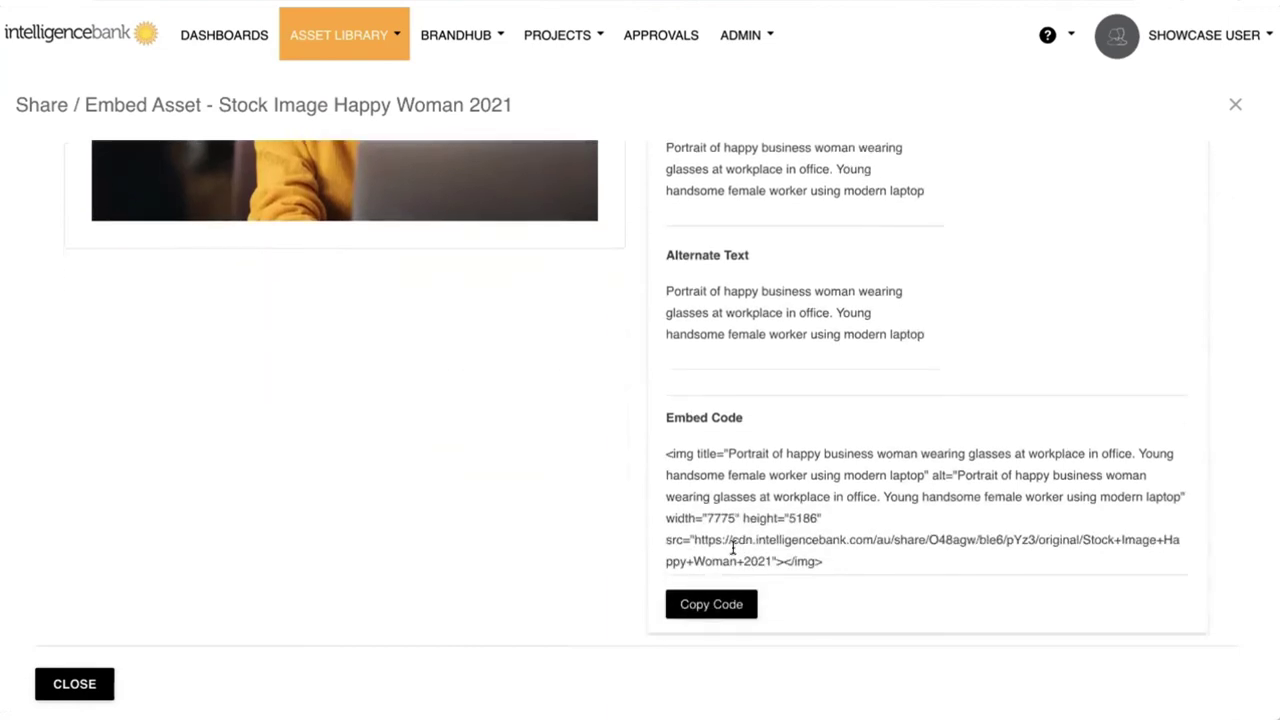
pyautogui.scroll(5, 737, 547)
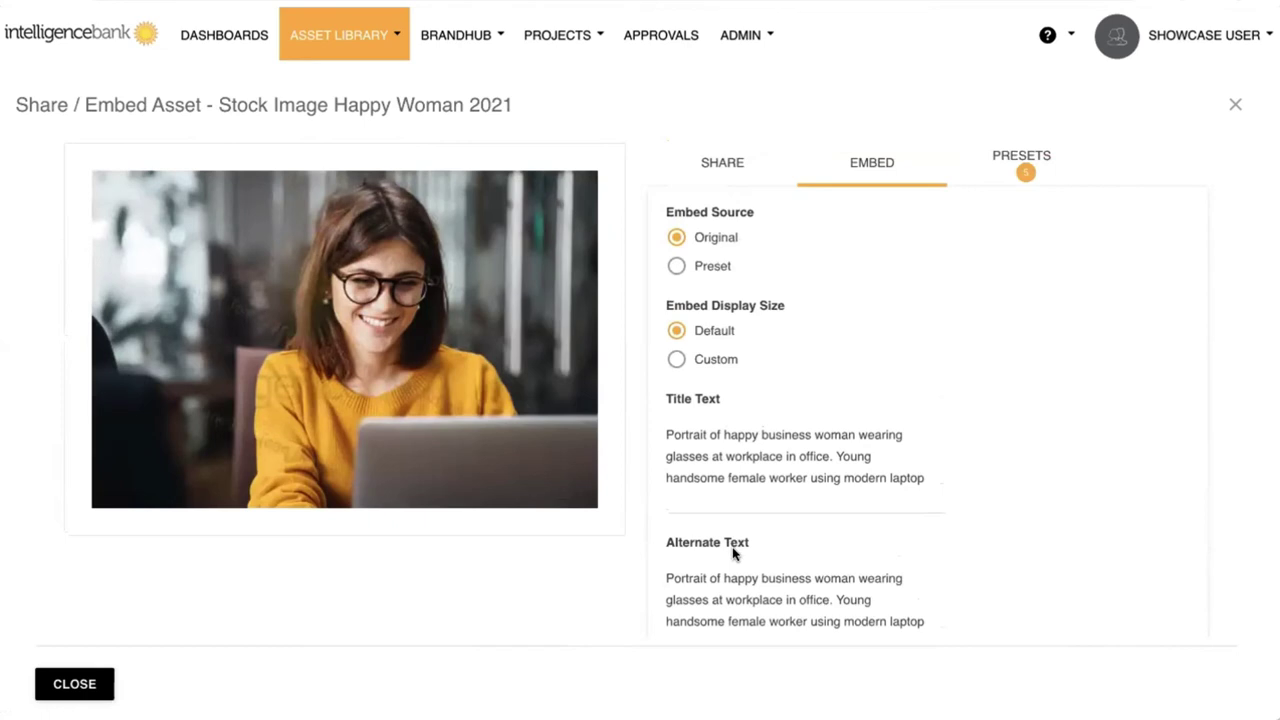
pyautogui.scroll(-5, 733, 553)
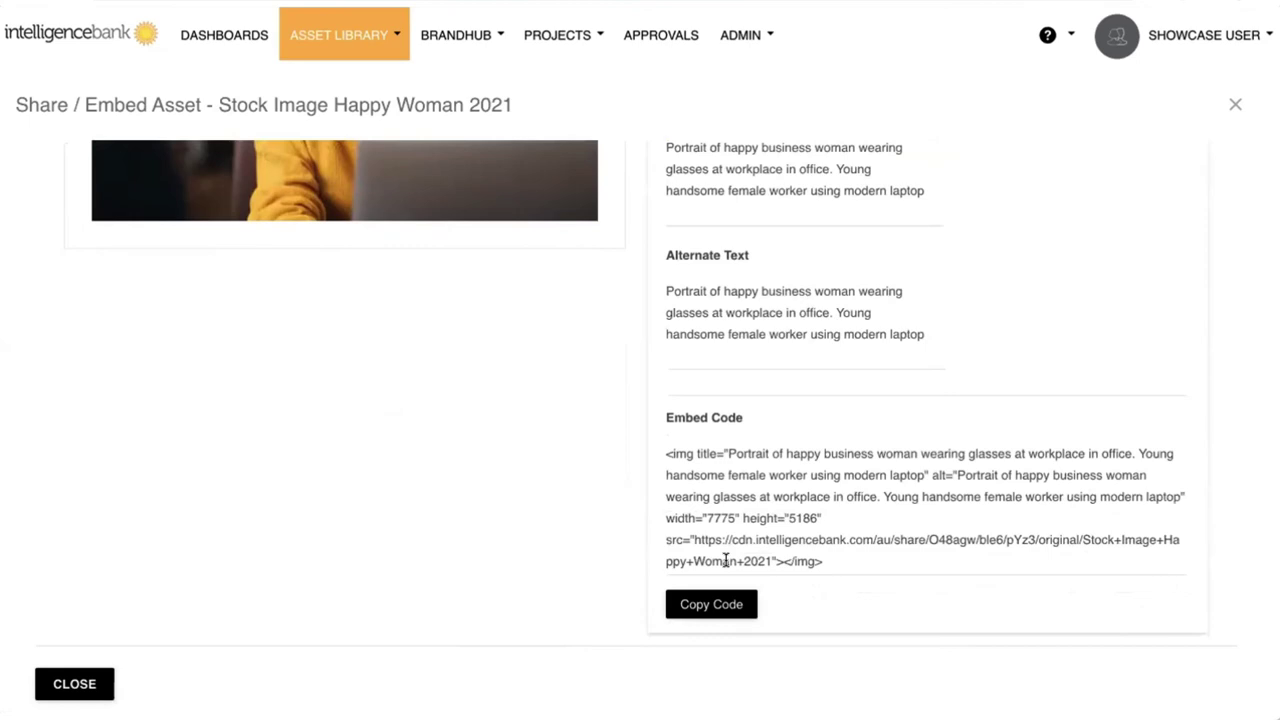
pyautogui.scroll(5, 726, 561)
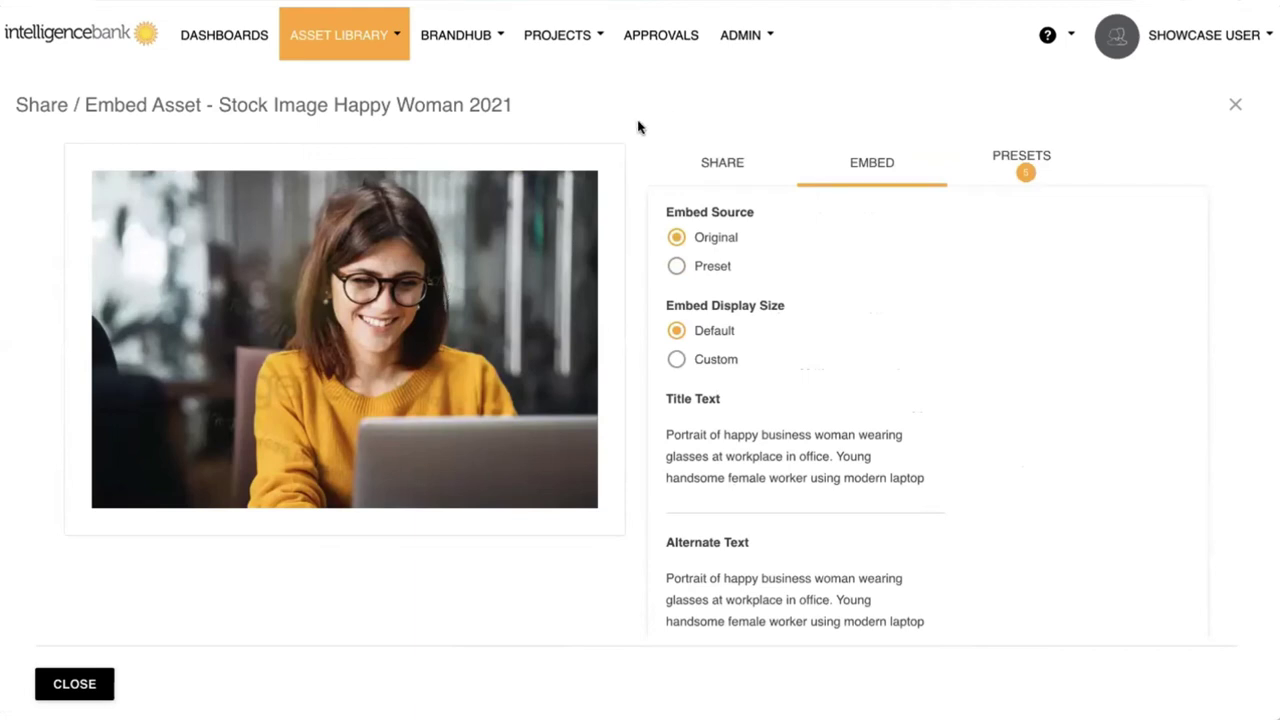
pyautogui.click(1238, 106)
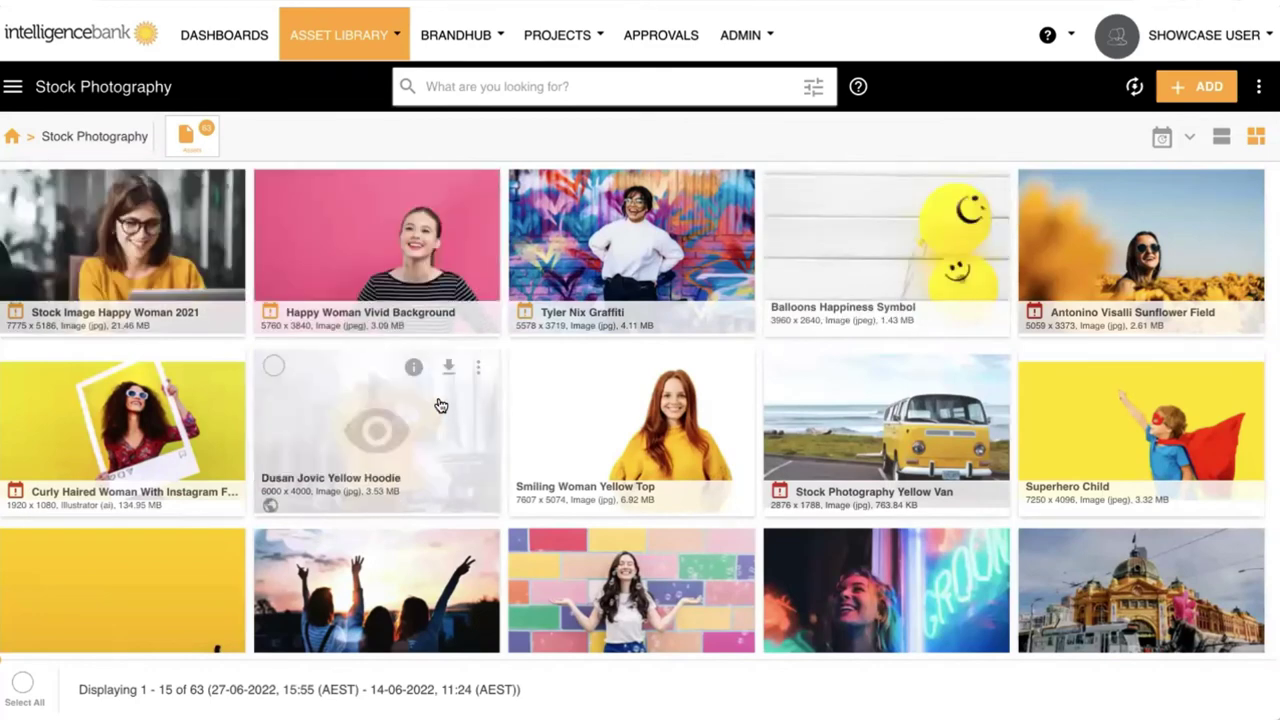
# Open the saved collections and review the icons, videos and images listed in the Webinar Collection.
pyautogui.moveTo(355, 37)
pyautogui.click(358, 84)
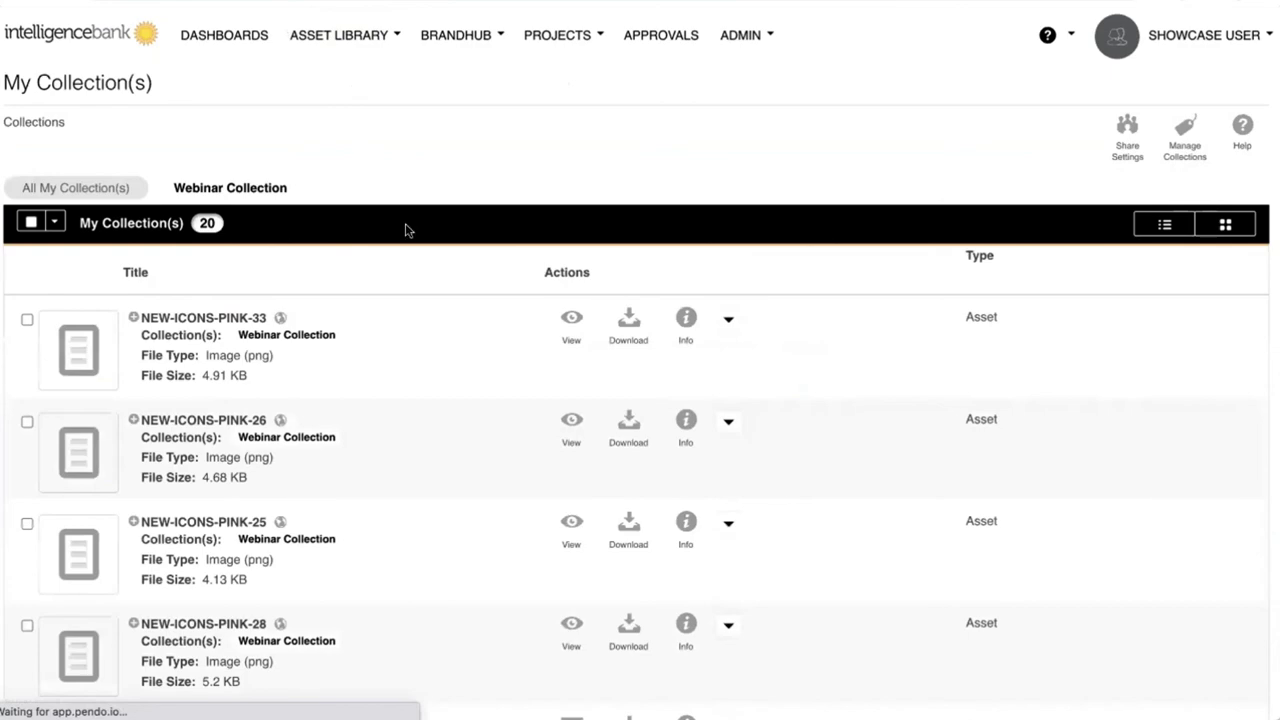
pyautogui.scroll(-3, 374, 376)
pyautogui.scroll(-20, 374, 376)
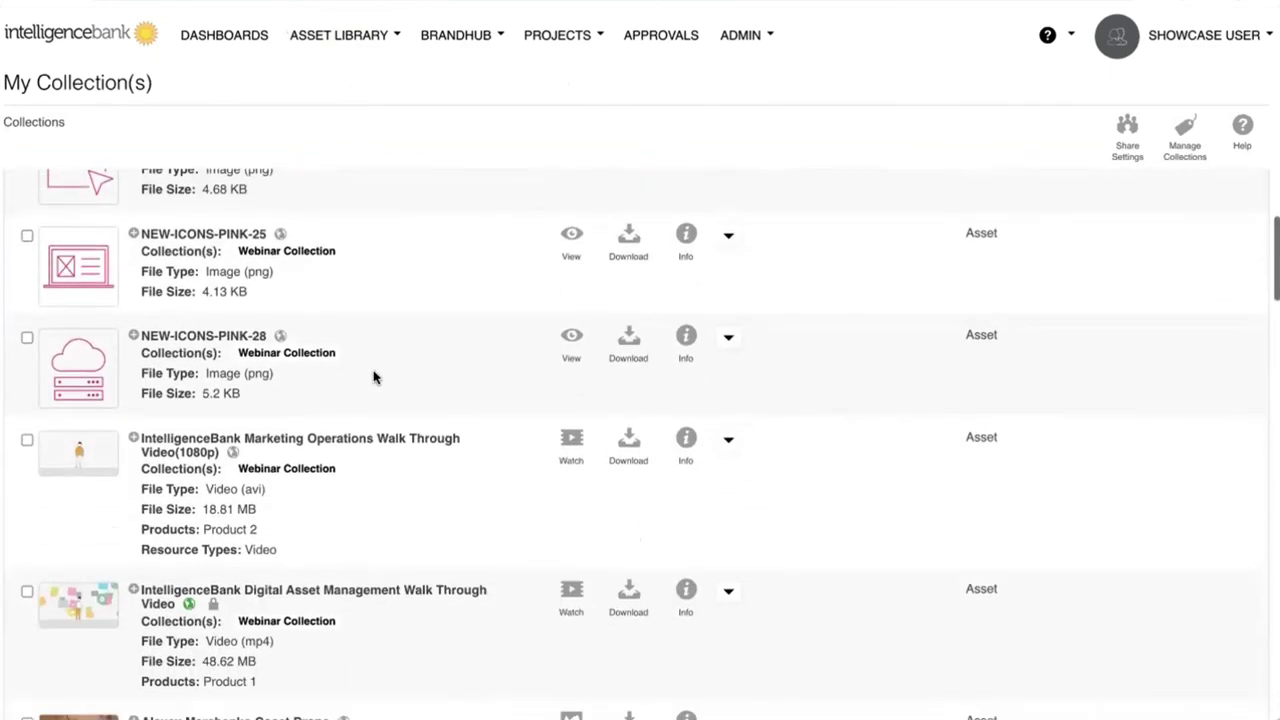
pyautogui.scroll(15, 372, 372)
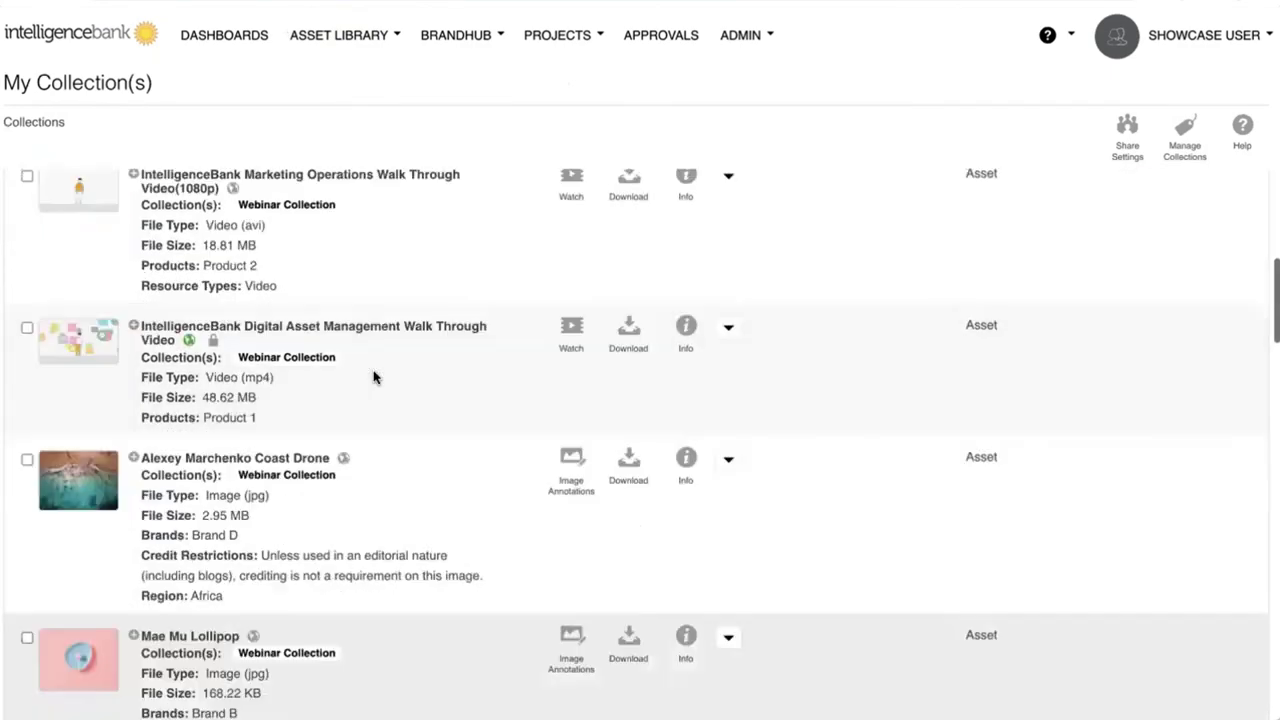
# Set up a public share link for the Webinar Collection with a 48-hour expiry, and close the share settings without generating it.
pyautogui.click(1123, 128)
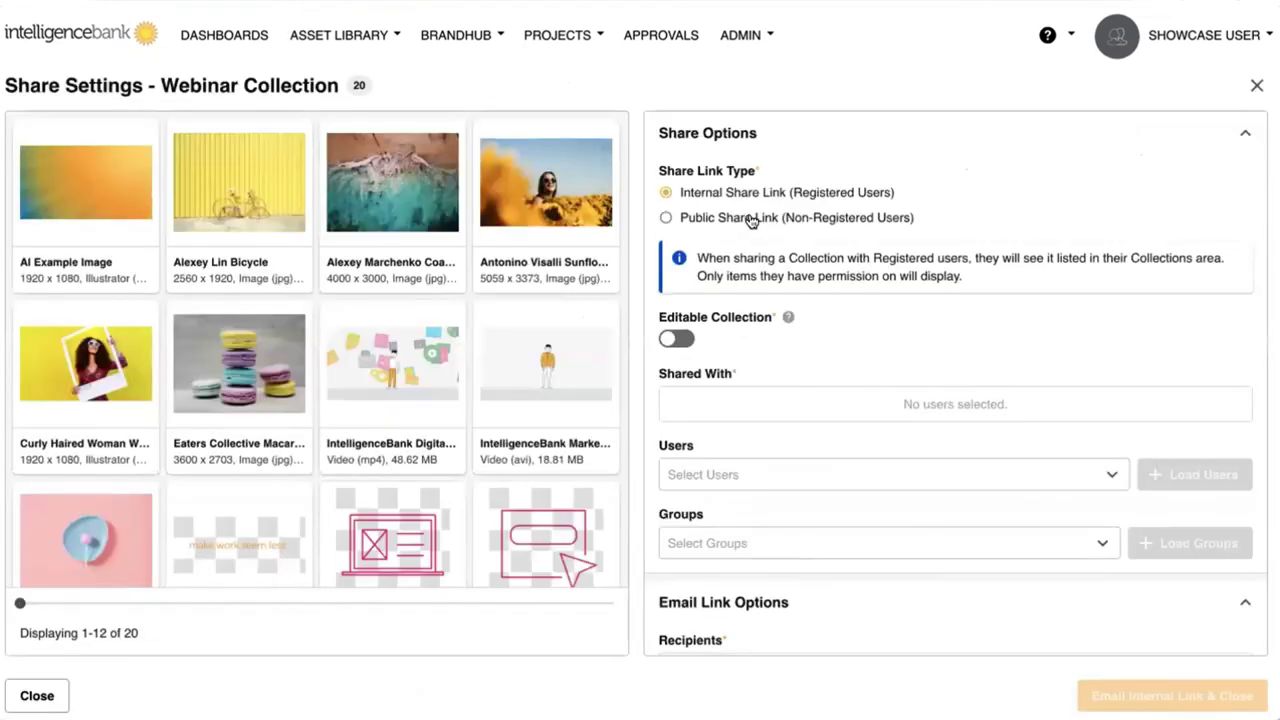
pyautogui.click(751, 220)
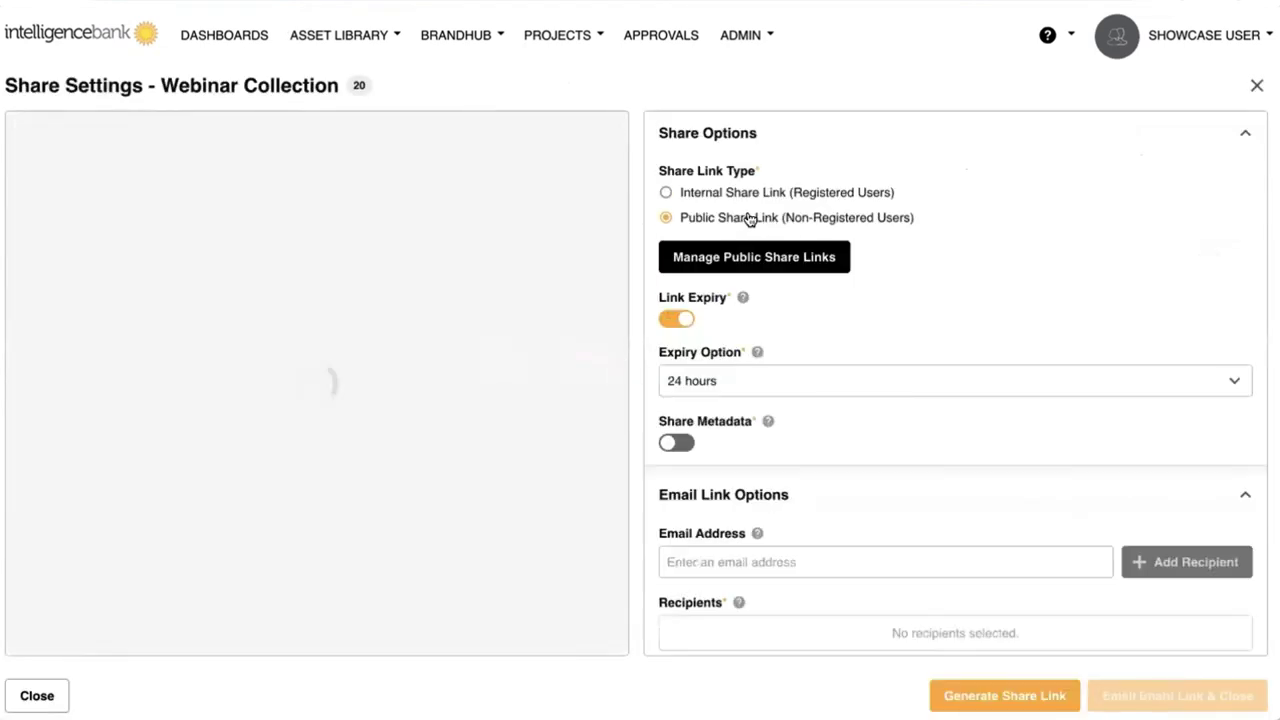
pyautogui.click(720, 381)
pyautogui.click(724, 465)
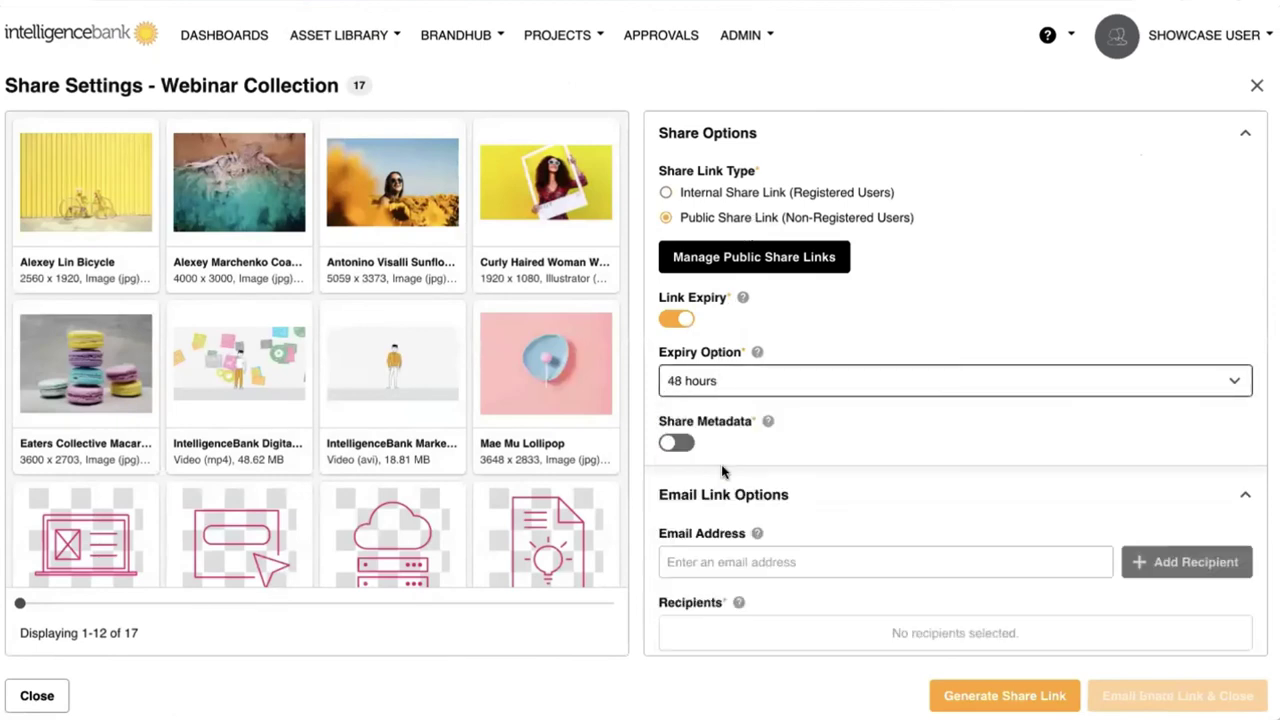
pyautogui.scroll(-2, 723, 471)
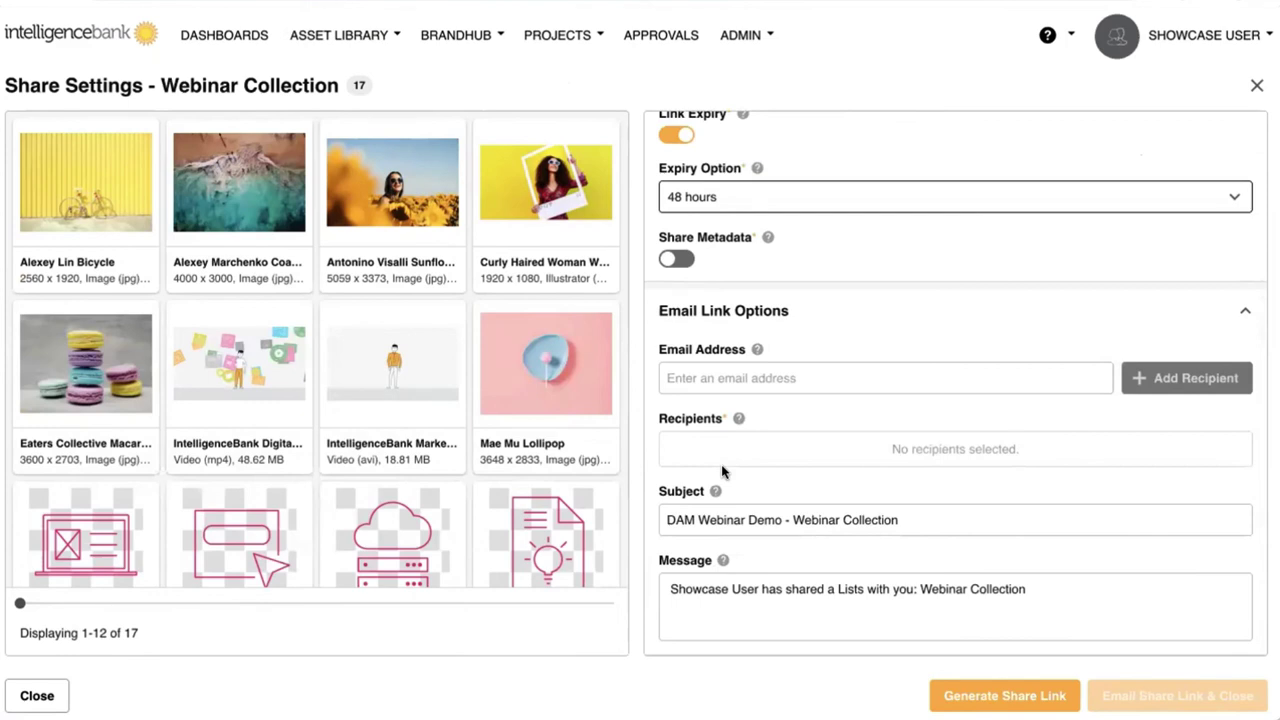
pyautogui.click(1255, 87)
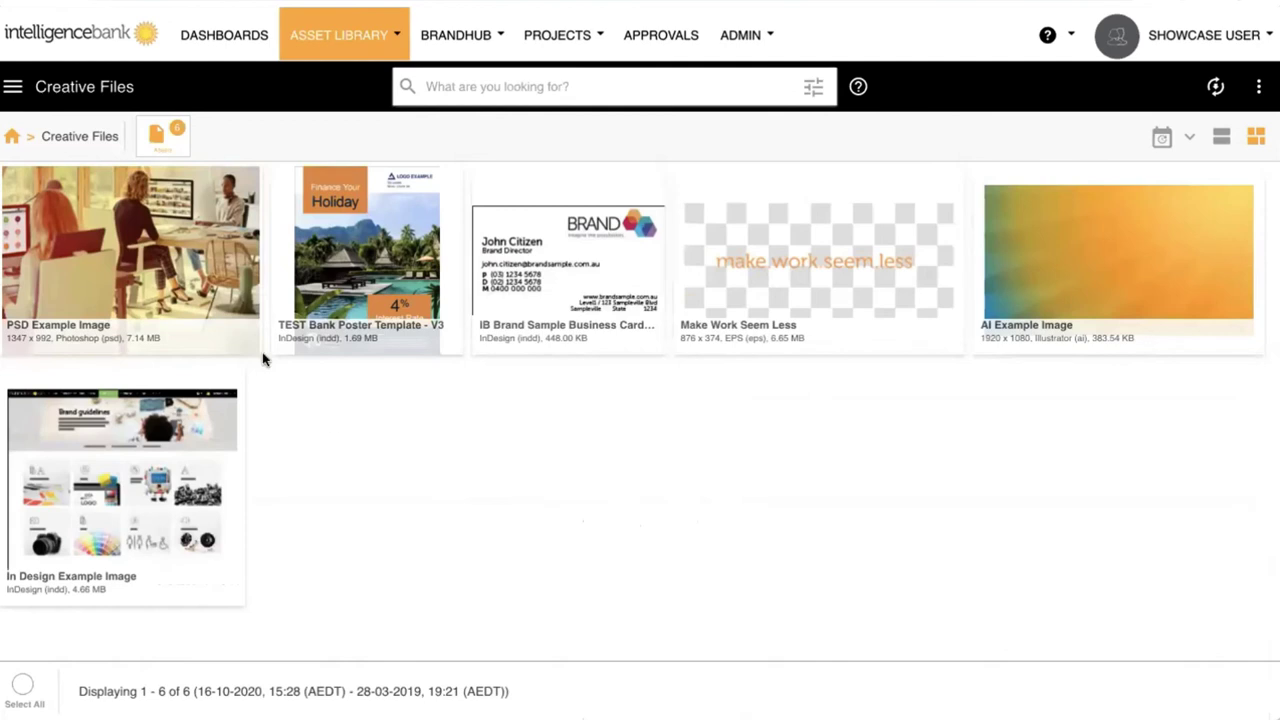
# Fill in PSD Example Image's download approval request with external partner No and image use TV/Broadcast, close it unsubmitted, and open the approvals page.
pyautogui.moveTo(185, 267)
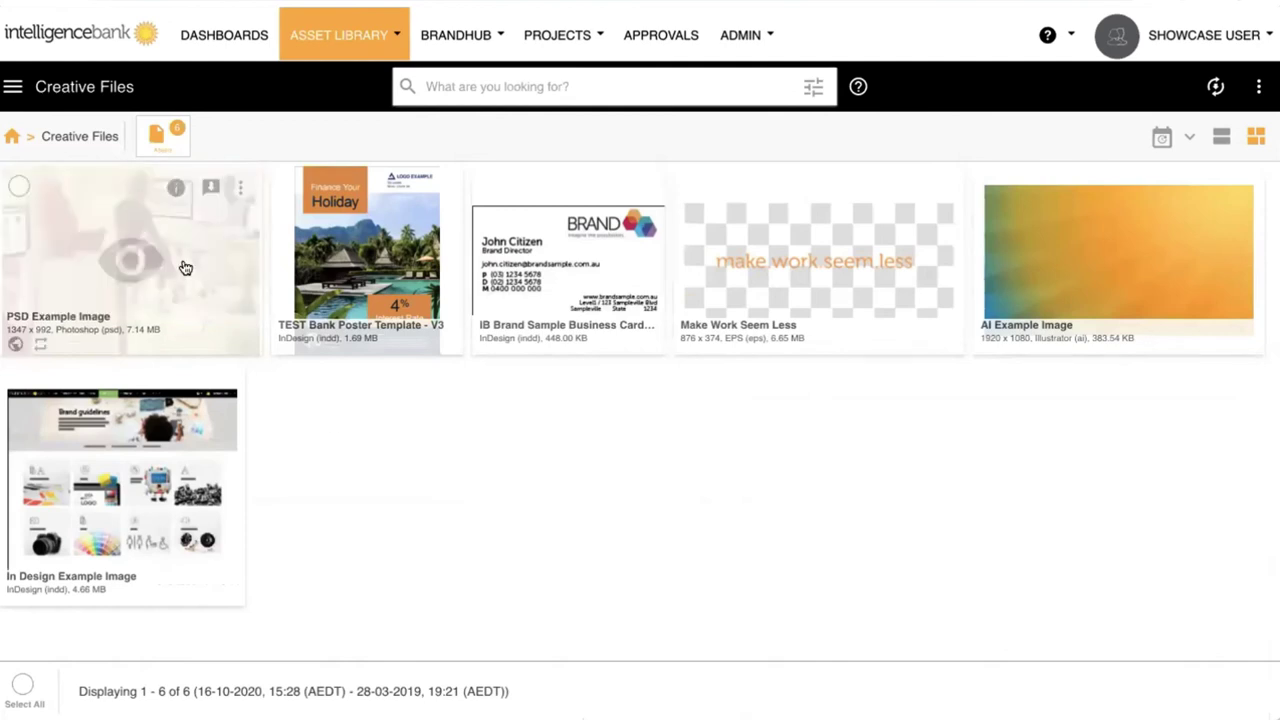
pyautogui.click(211, 189)
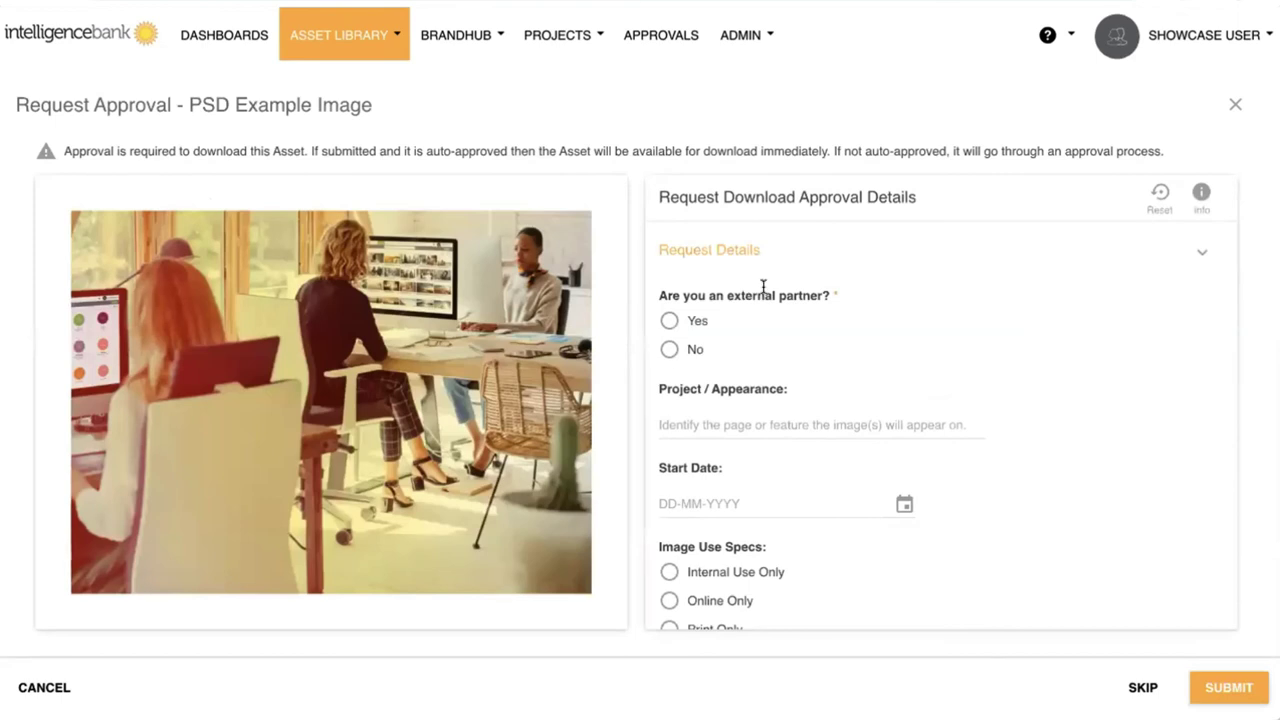
pyautogui.click(696, 318)
pyautogui.click(690, 341)
pyautogui.scroll(-1, 689, 343)
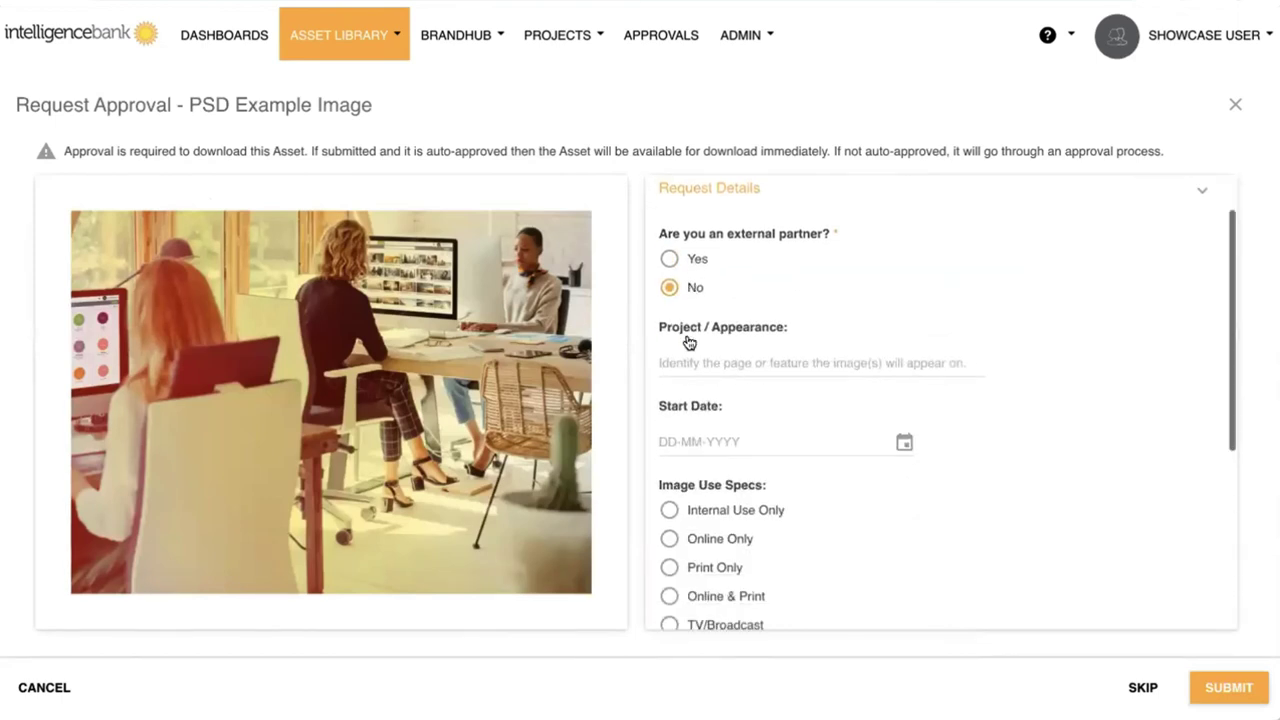
pyautogui.scroll(-3, 689, 343)
pyautogui.click(722, 338)
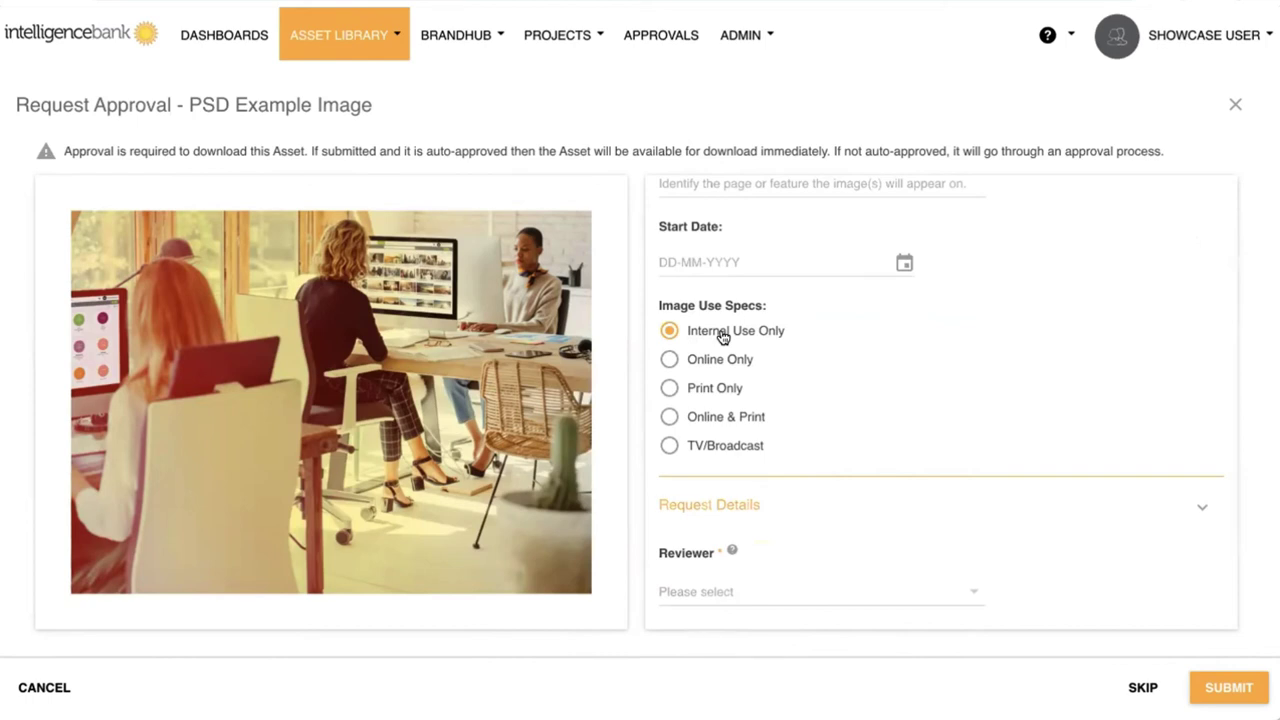
pyautogui.click(728, 451)
pyautogui.click(1237, 104)
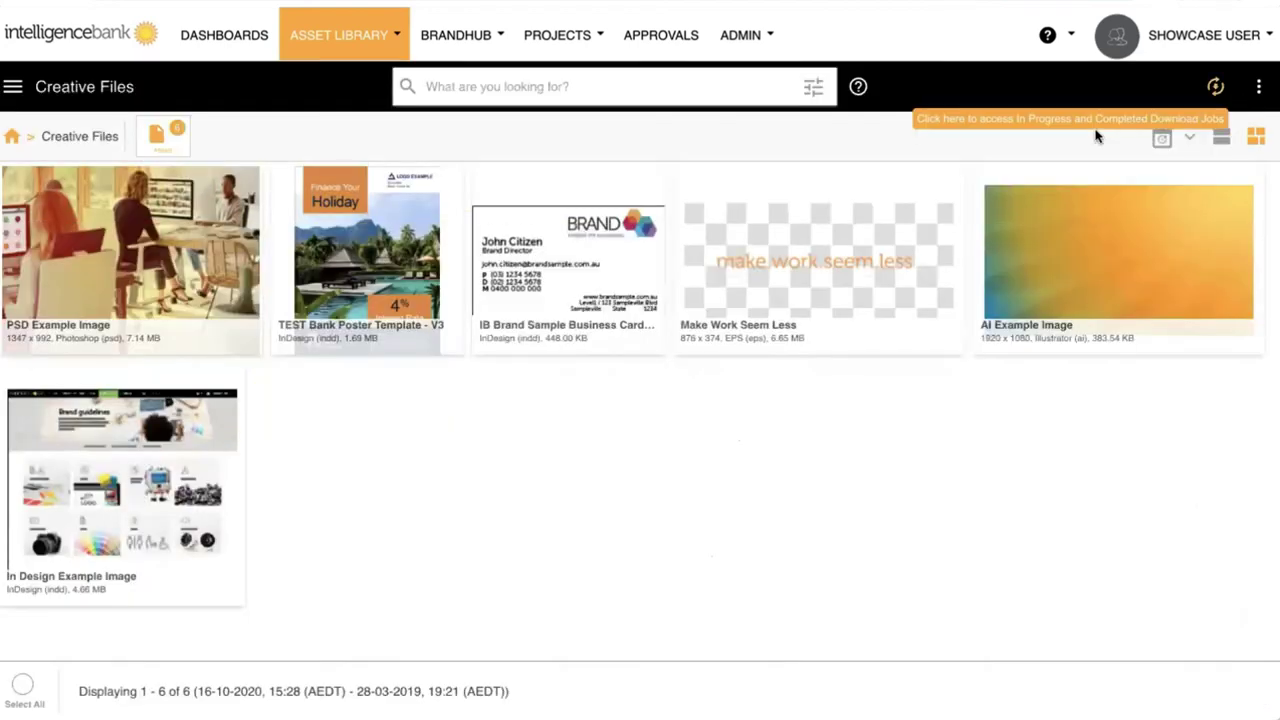
pyautogui.click(670, 50)
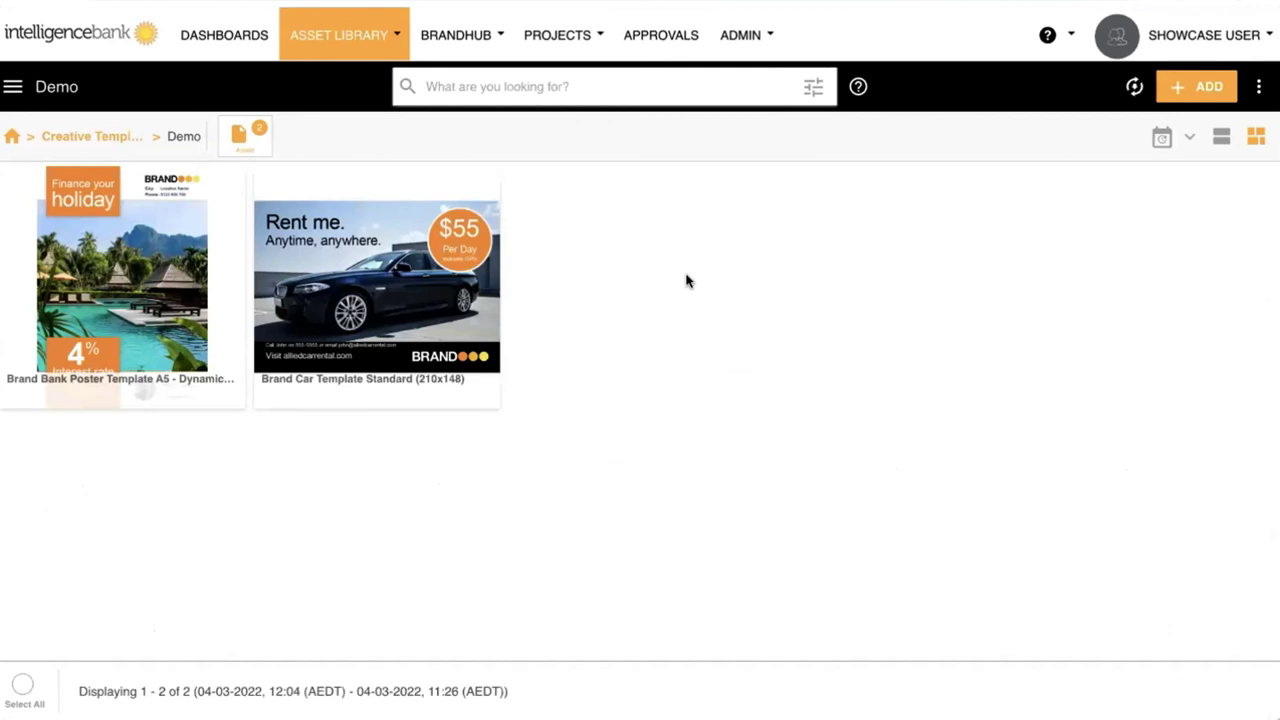
# Open Brand Car Template Standard (210x148) from the Demo folder for editing in the web-to-print editor.
pyautogui.moveTo(428, 309)
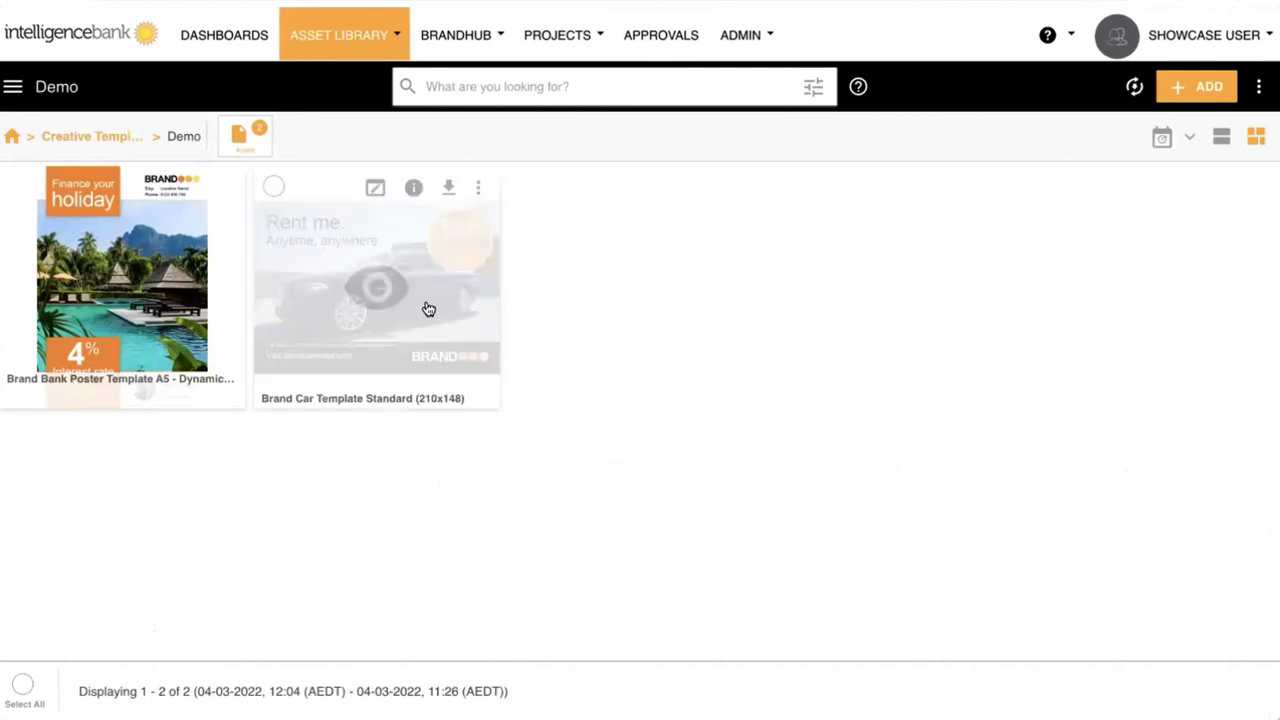
pyautogui.click(373, 187)
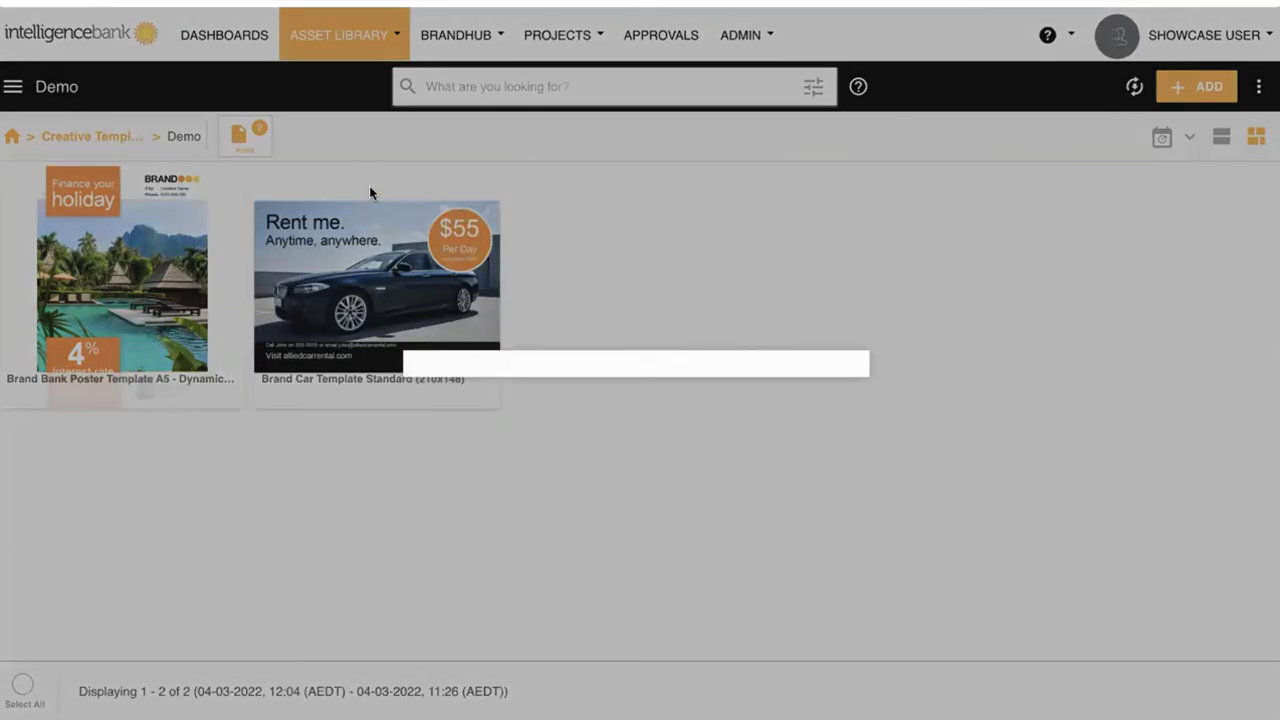
pyautogui.click(541, 409)
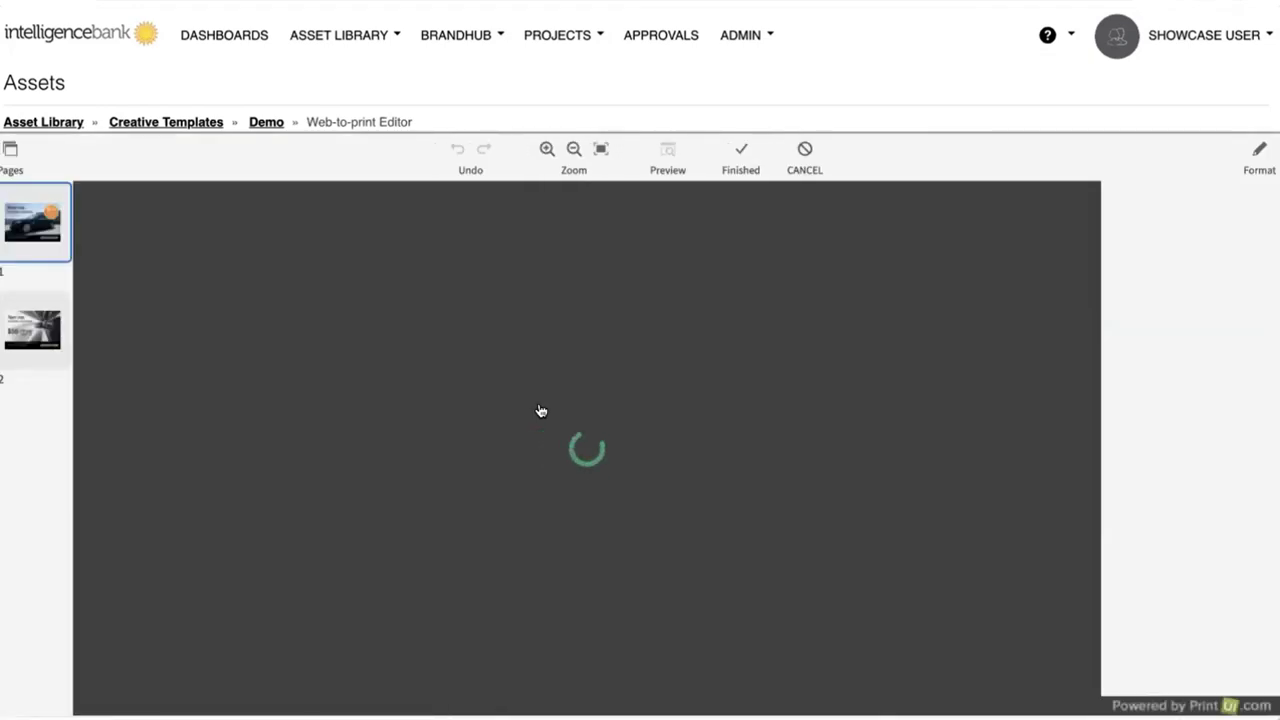
# Try to replace the name part of the email address in the contact line below the car photo.
pyautogui.scroll(-1, 540, 410)
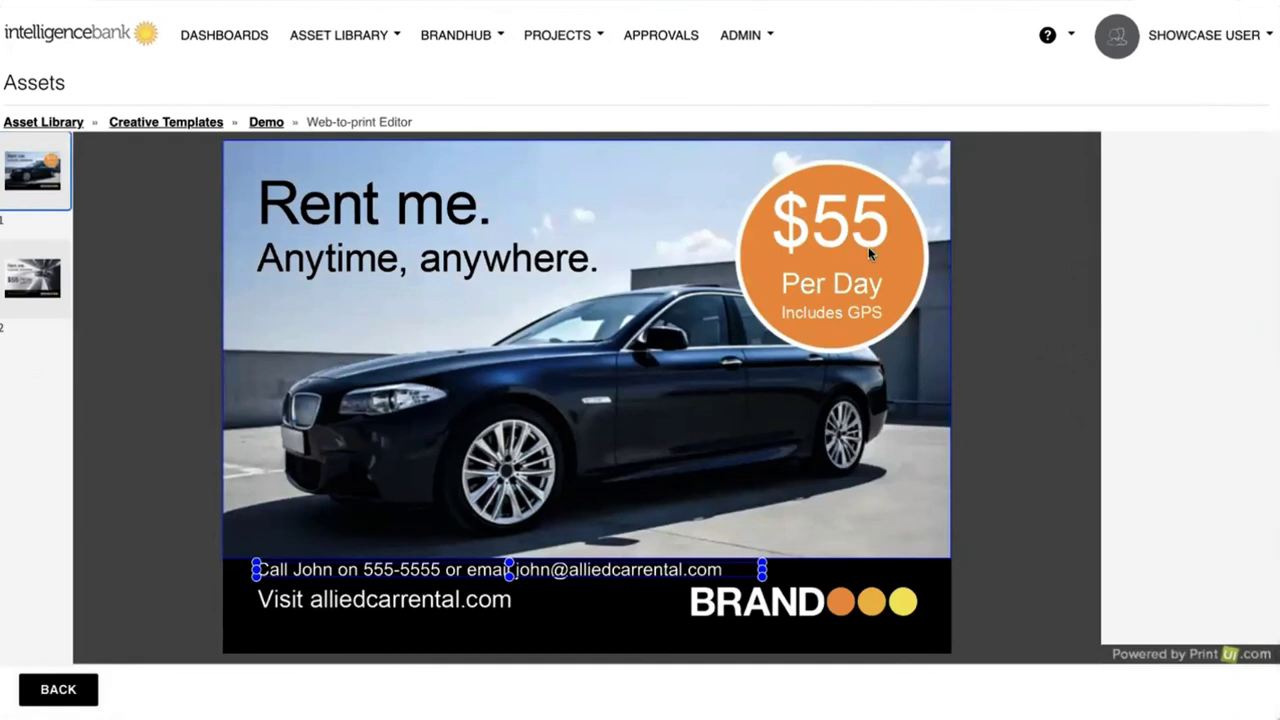
pyautogui.click(580, 531)
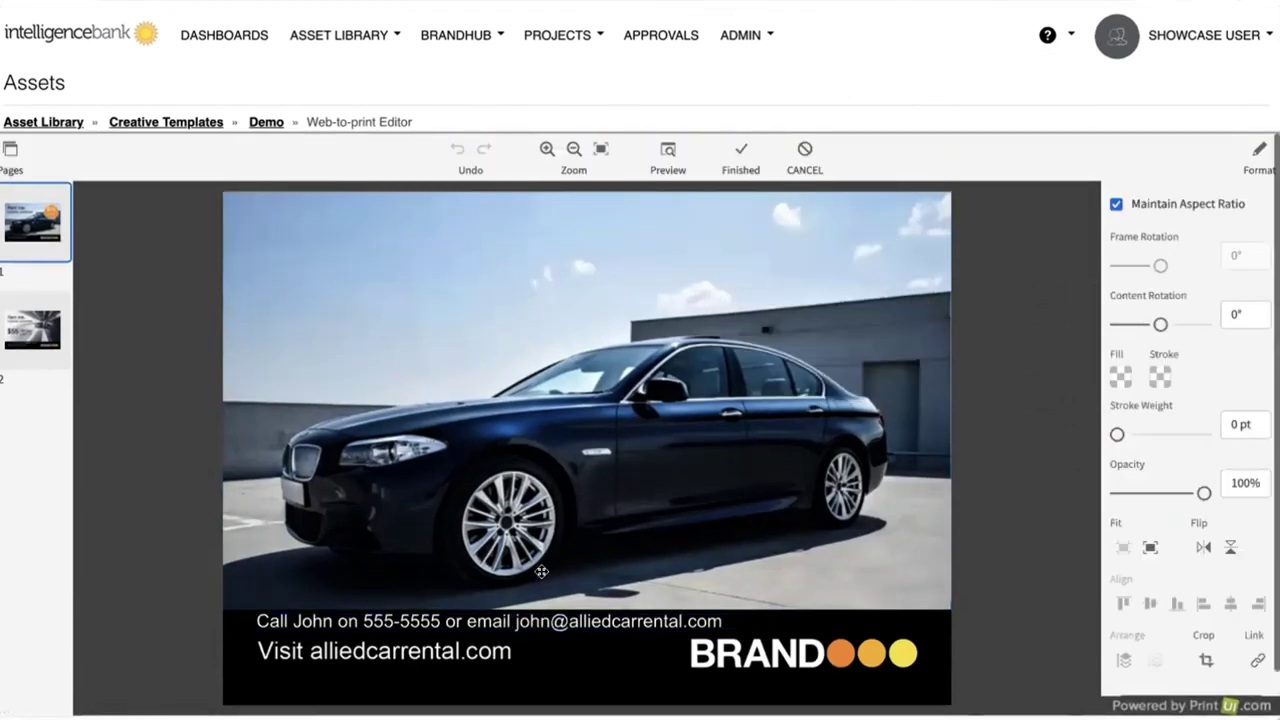
pyautogui.scroll(-1, 541, 571)
pyautogui.click(538, 569)
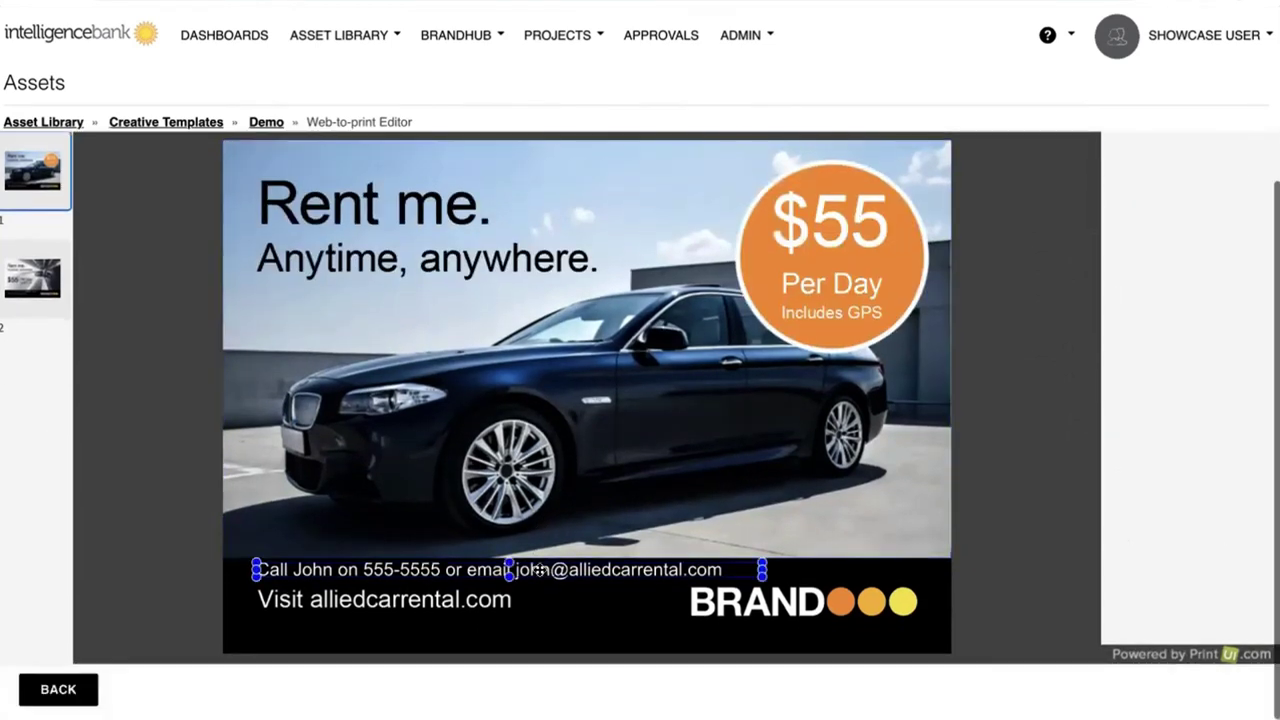
pyautogui.click(538, 569)
pyautogui.click(538, 569)
pyautogui.doubleClick(538, 569)
pyautogui.click(538, 569)
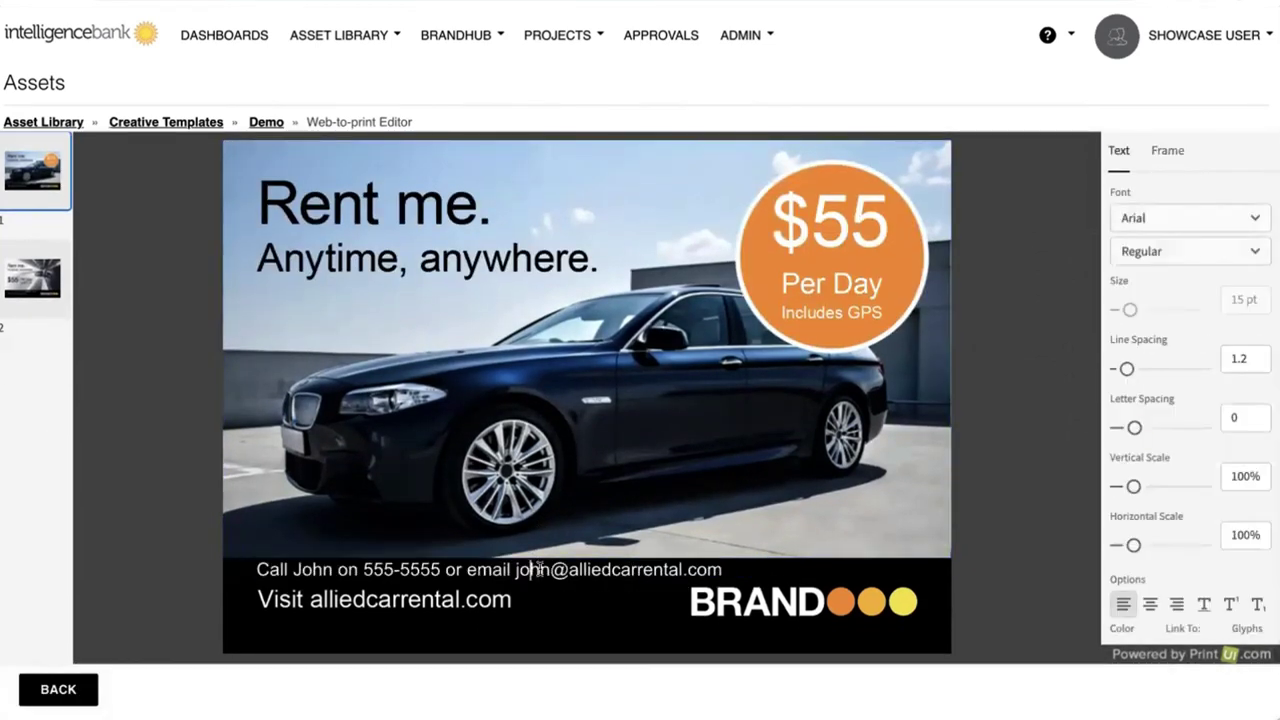
pyautogui.press('Right')
pyautogui.press('Right')
pyautogui.hotkey('shift', 'Left')
pyautogui.hotkey('shift', 'Left')
pyautogui.hotkey('shift', 'Left')
pyautogui.hotkey('shift', 'Left')
pyautogui.write('ade')
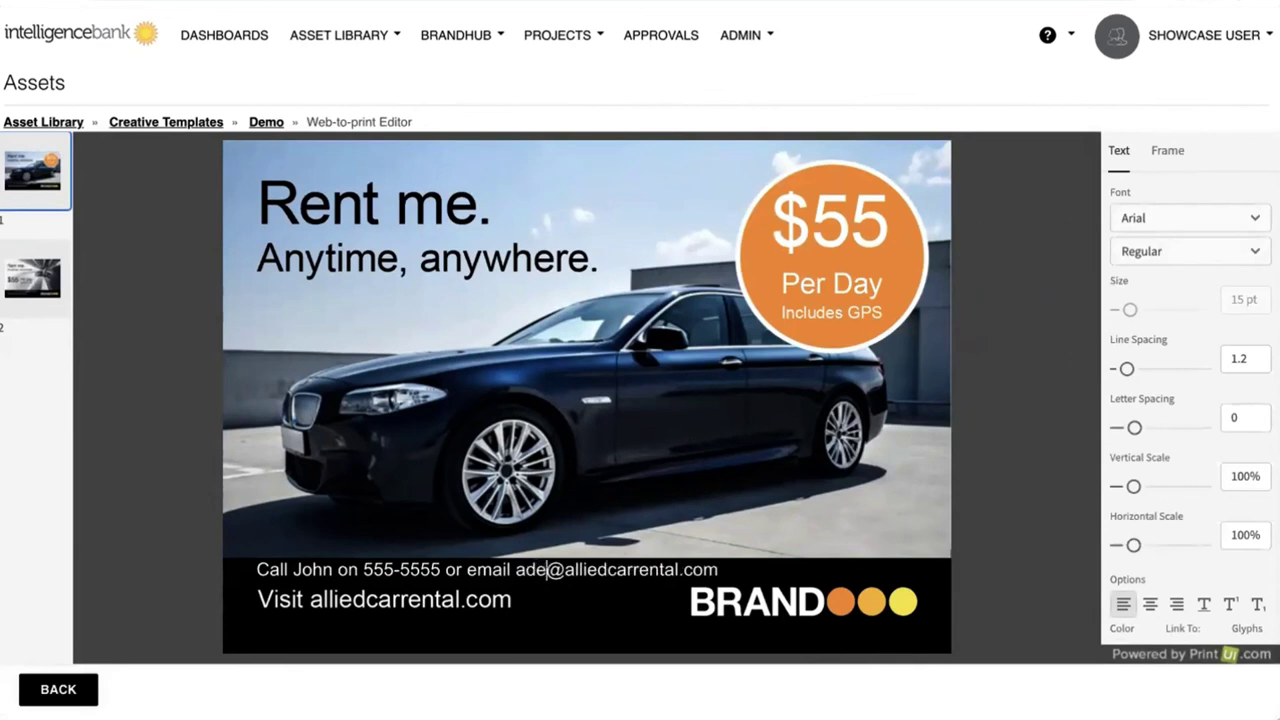
pyautogui.press('Left')
pyautogui.press('Left')
pyautogui.press('Left')
pyautogui.press('Left')
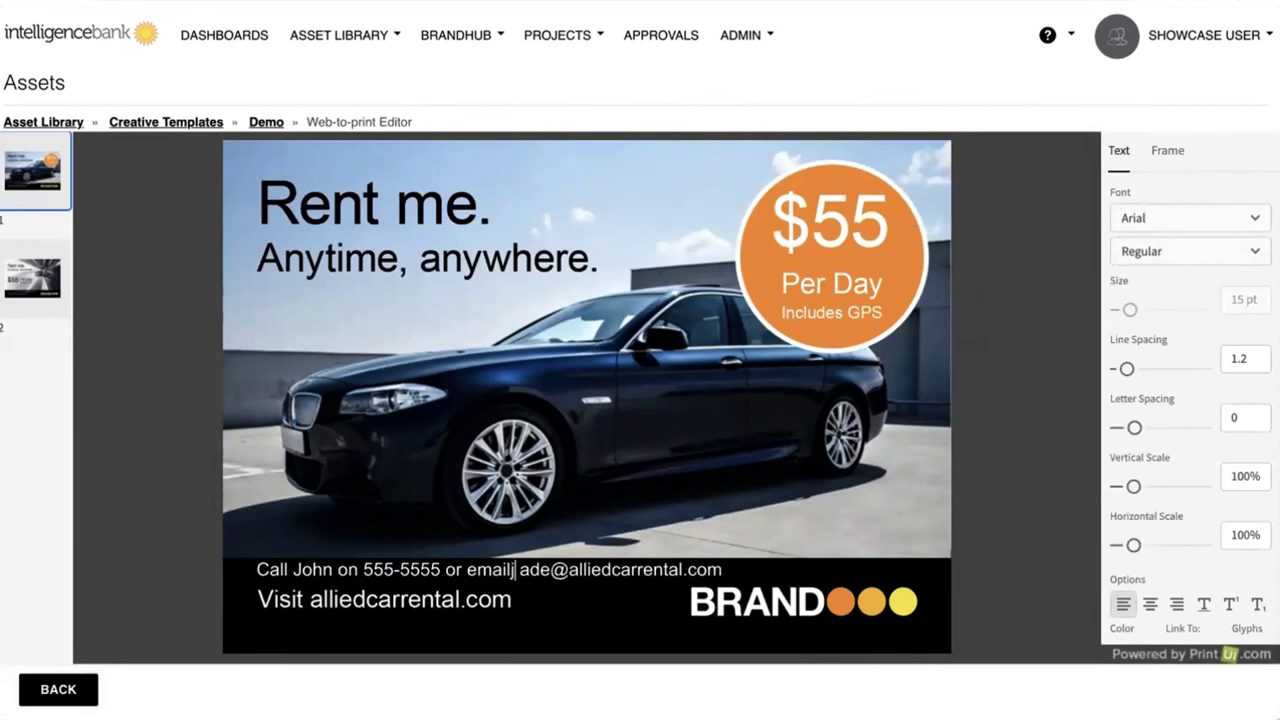
# Leave the web-to-print editor for the dashboards, discarding the unsaved template changes.
pyautogui.scroll(1, 737, 197)
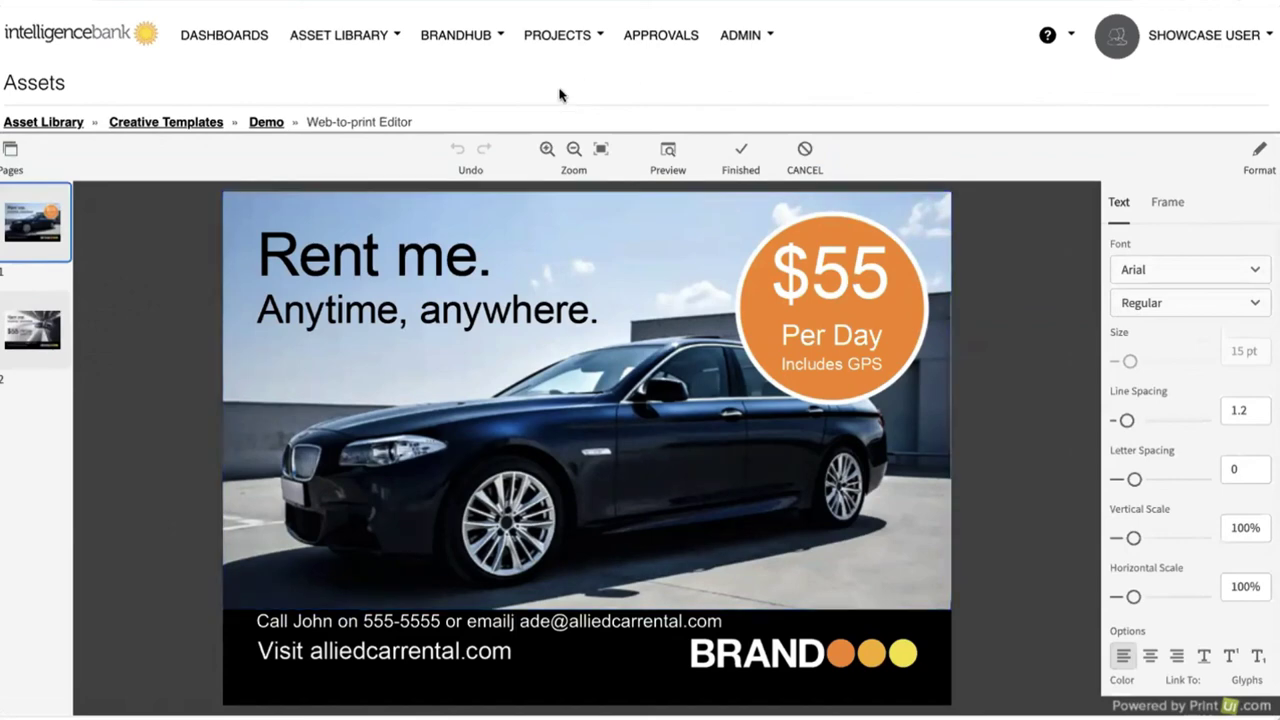
pyautogui.click(236, 46)
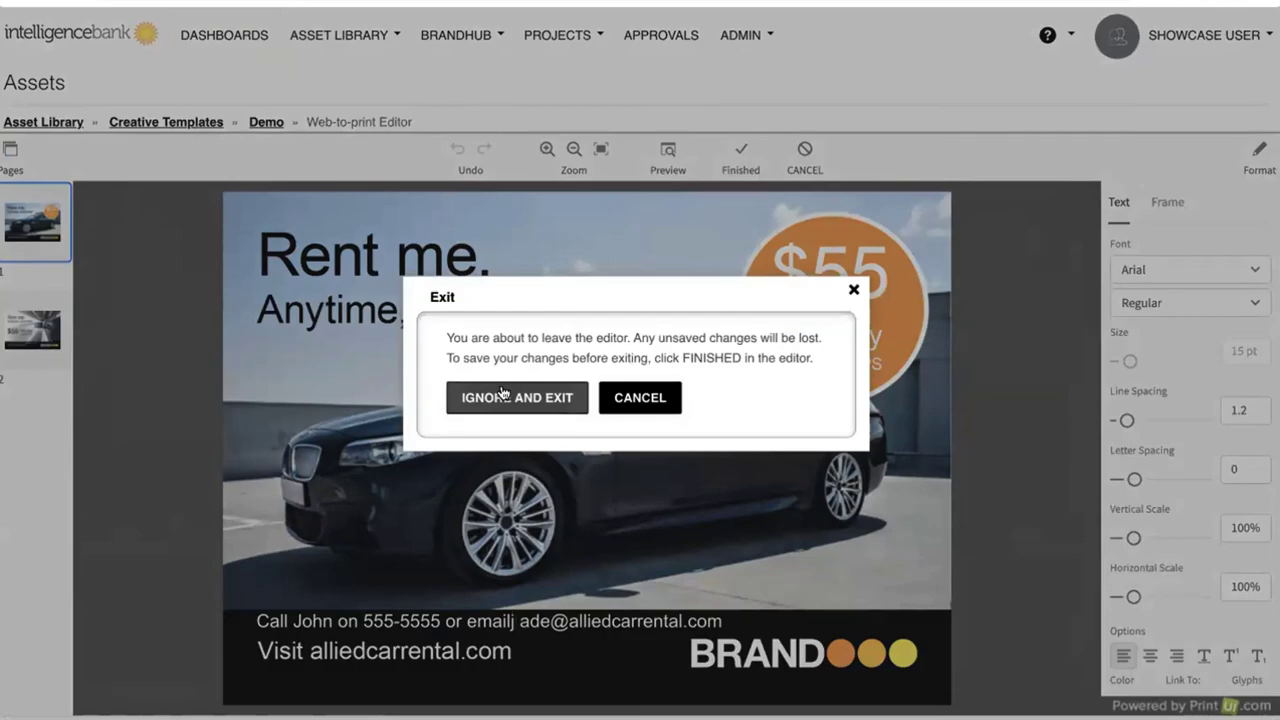
pyautogui.click(503, 395)
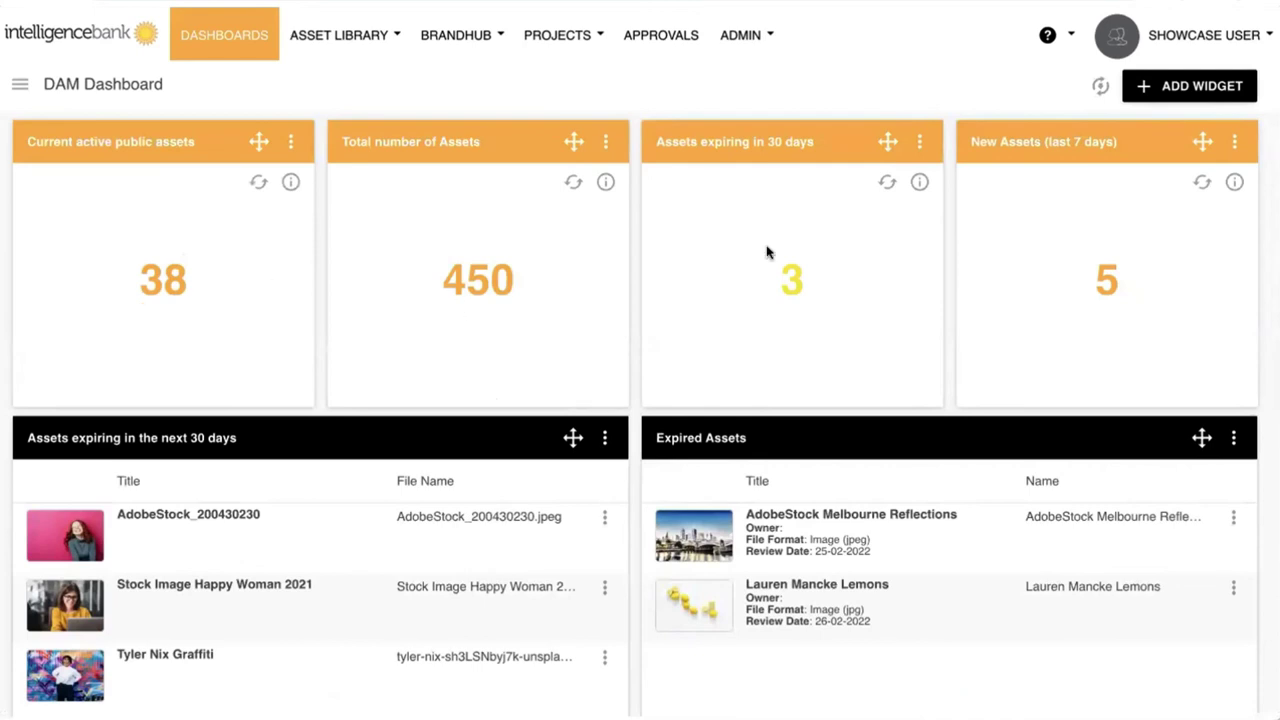
# Review the DAM Dashboard's expiring, expired, brand and new asset widgets, including the available actions for AdobeStock_200430230.
pyautogui.scroll(-2, 767, 252)
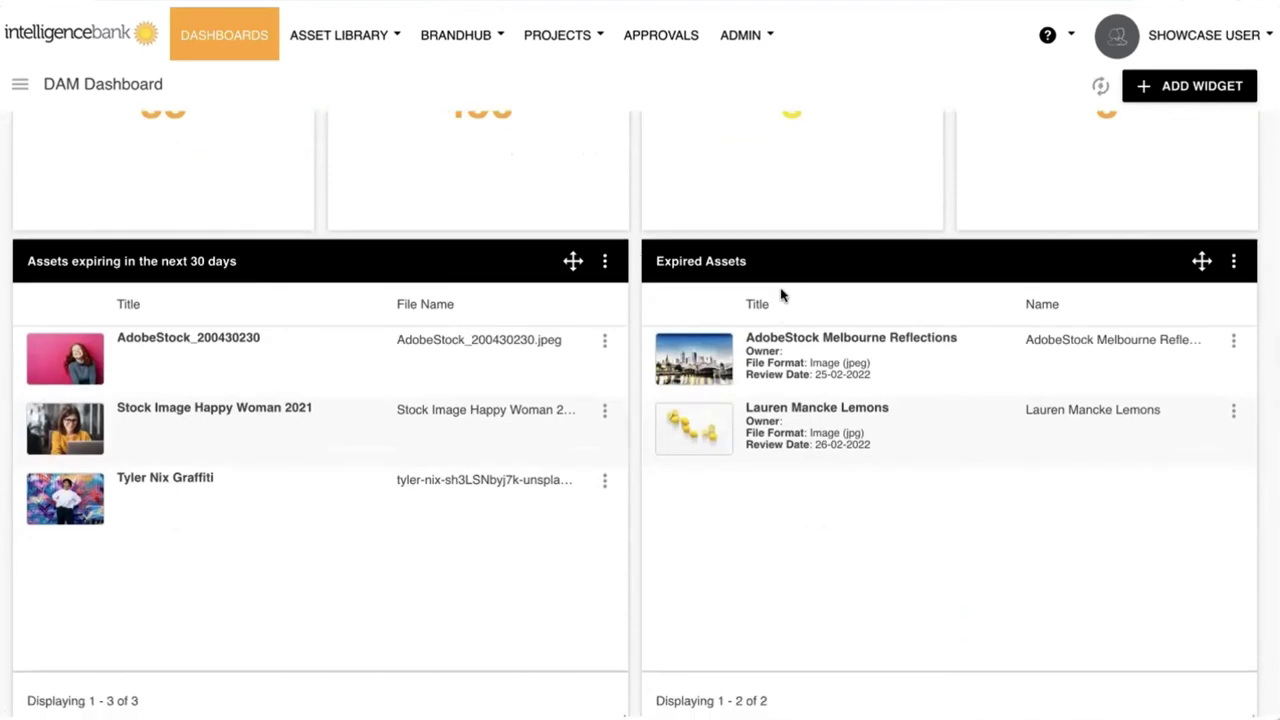
pyautogui.scroll(-1, 762, 432)
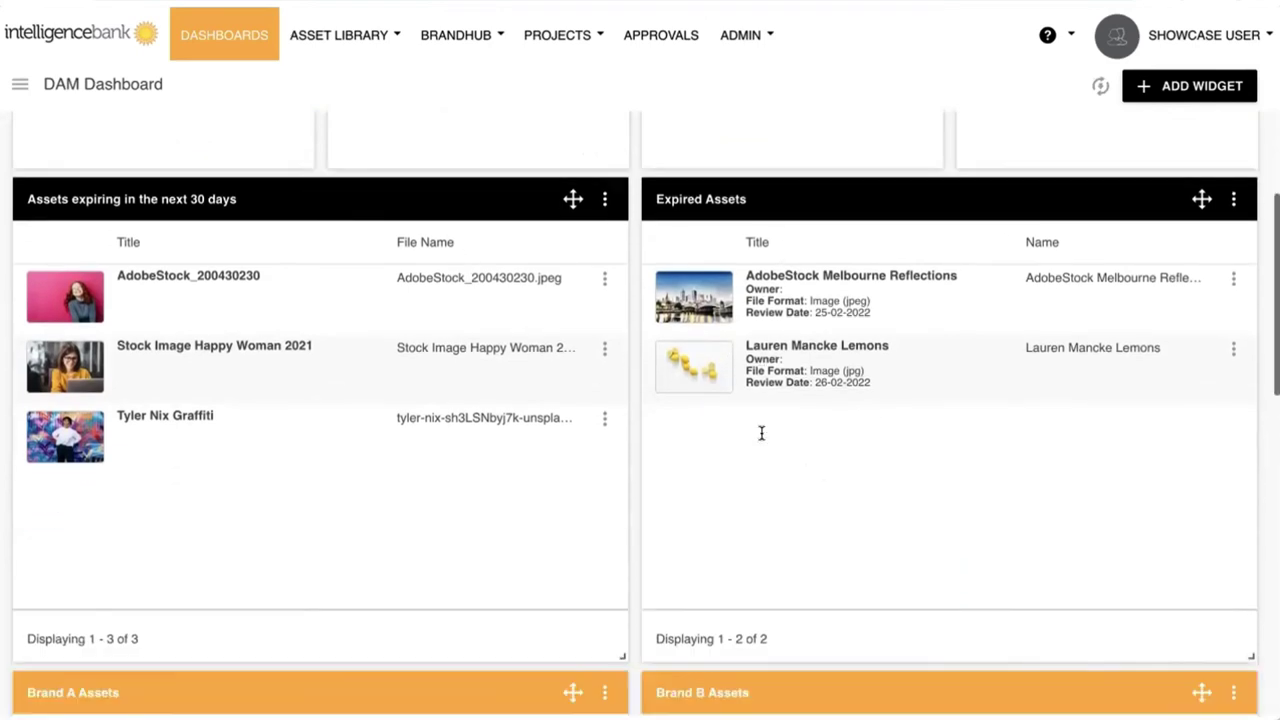
pyautogui.click(604, 271)
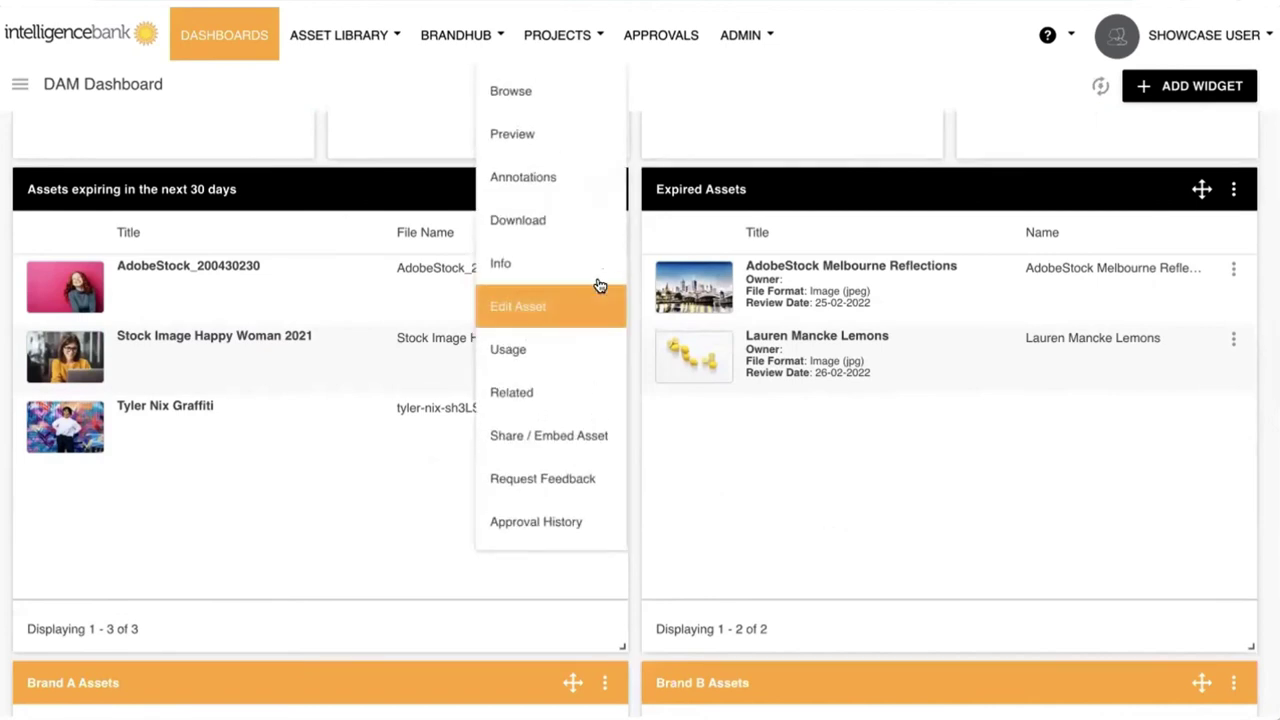
pyautogui.click(668, 445)
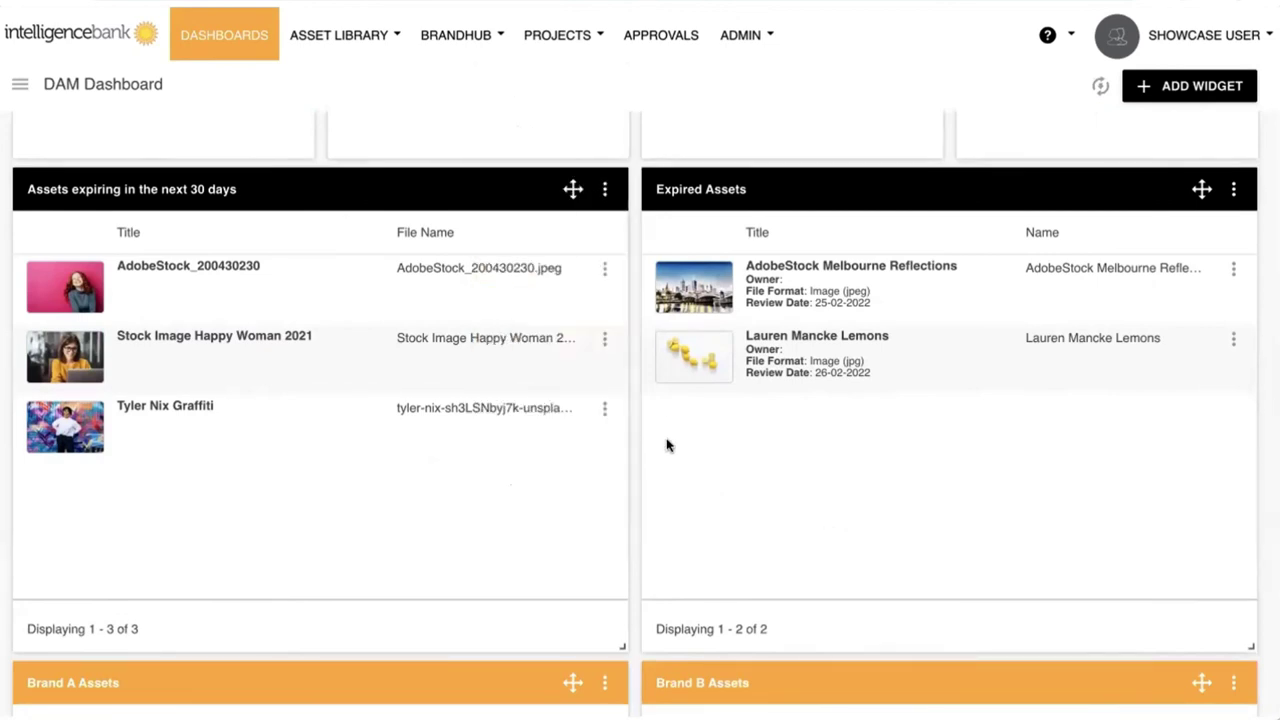
pyautogui.scroll(-5, 668, 445)
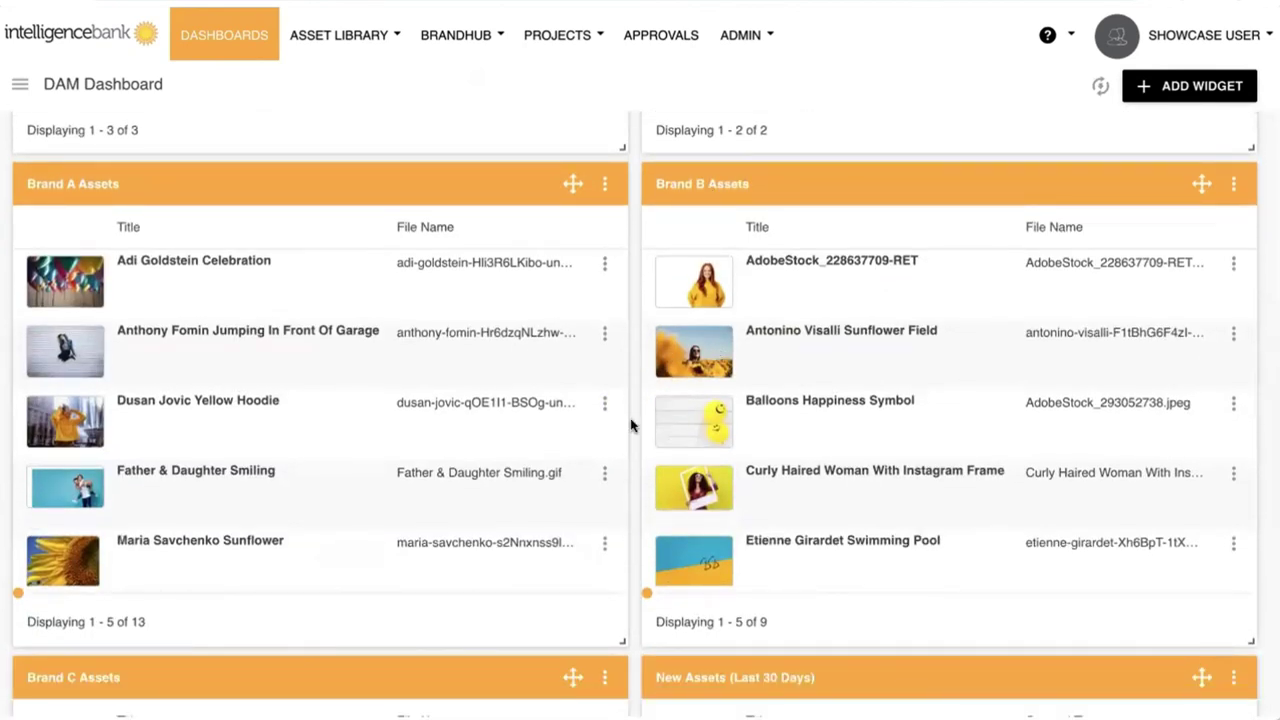
pyautogui.scroll(-4, 630, 425)
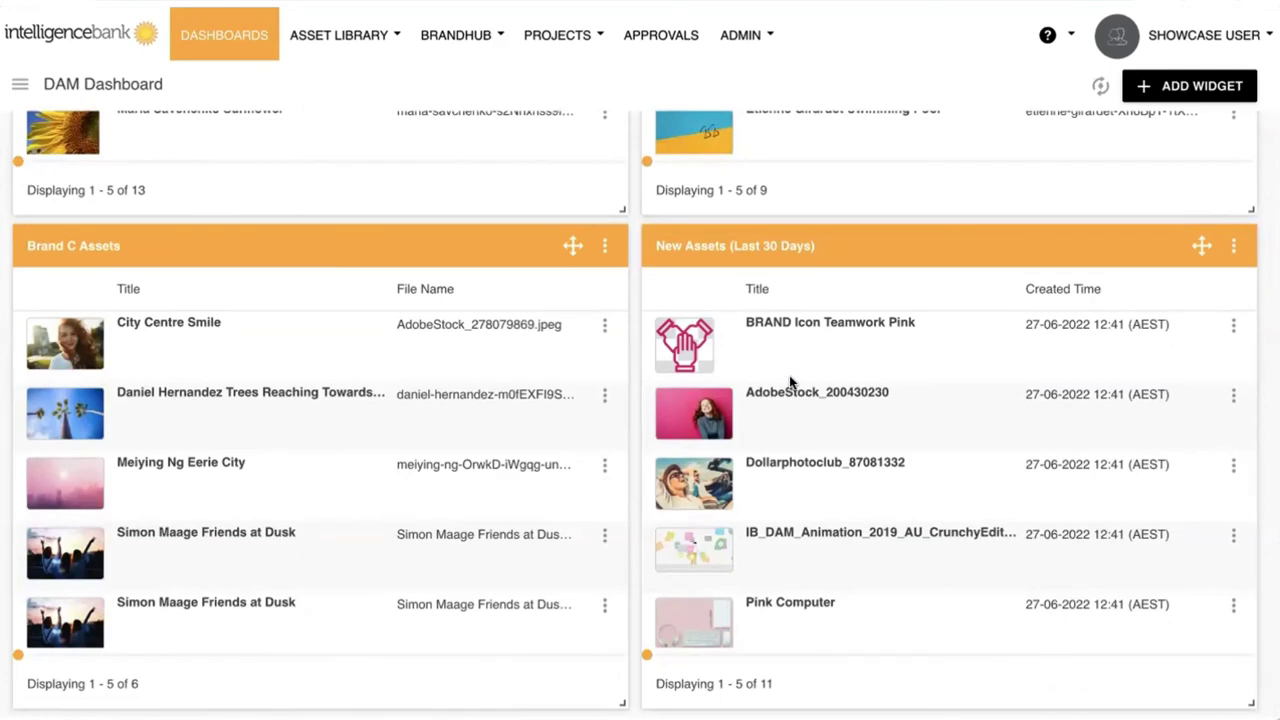
pyautogui.scroll(5, 789, 382)
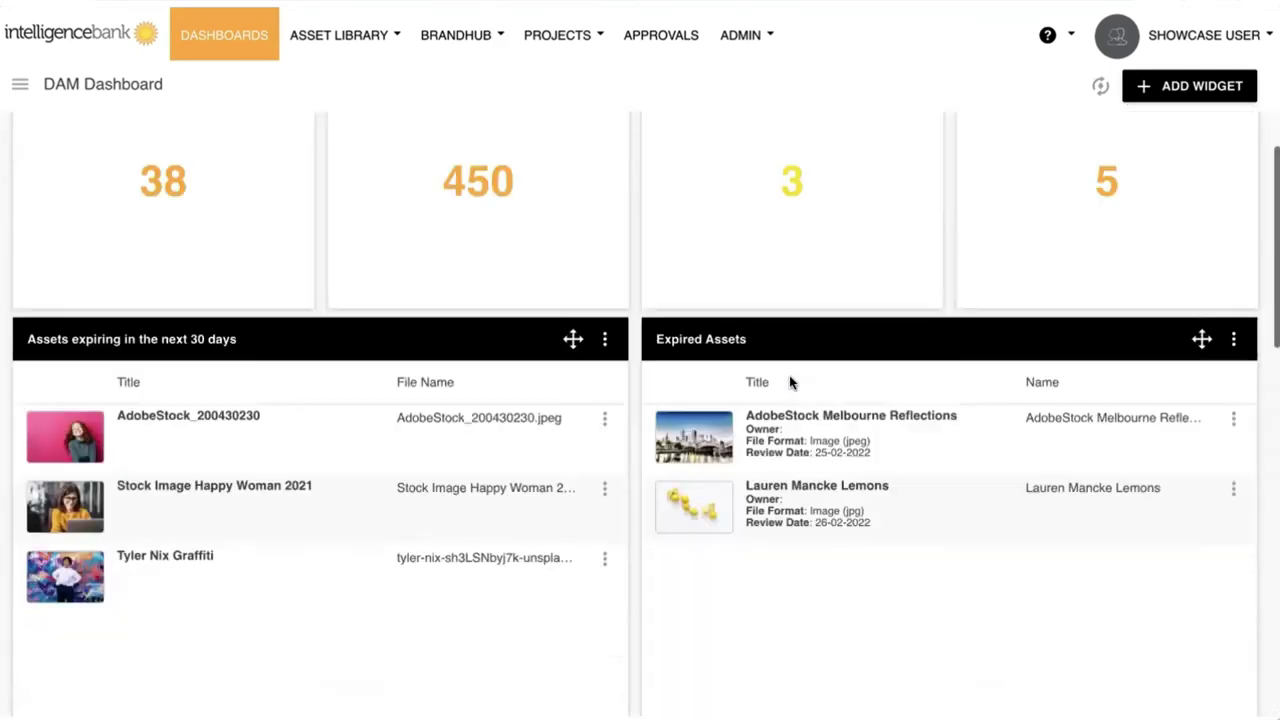